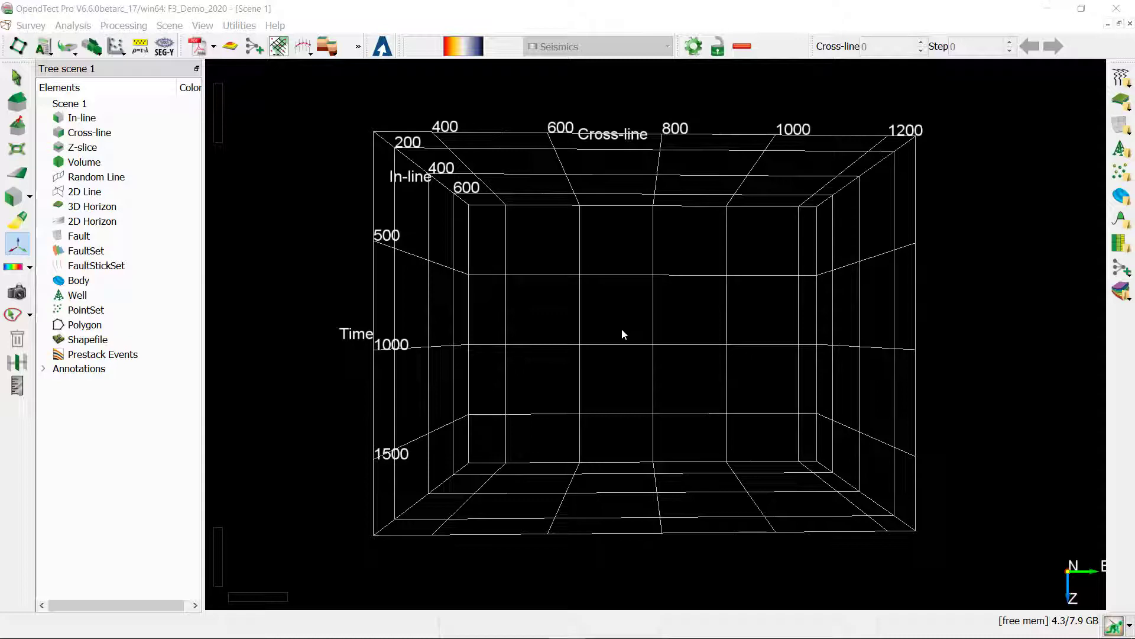
# Add the default dip-steered data as an in-line and move it to in-line 110.
pyautogui.rightClick(87, 118)
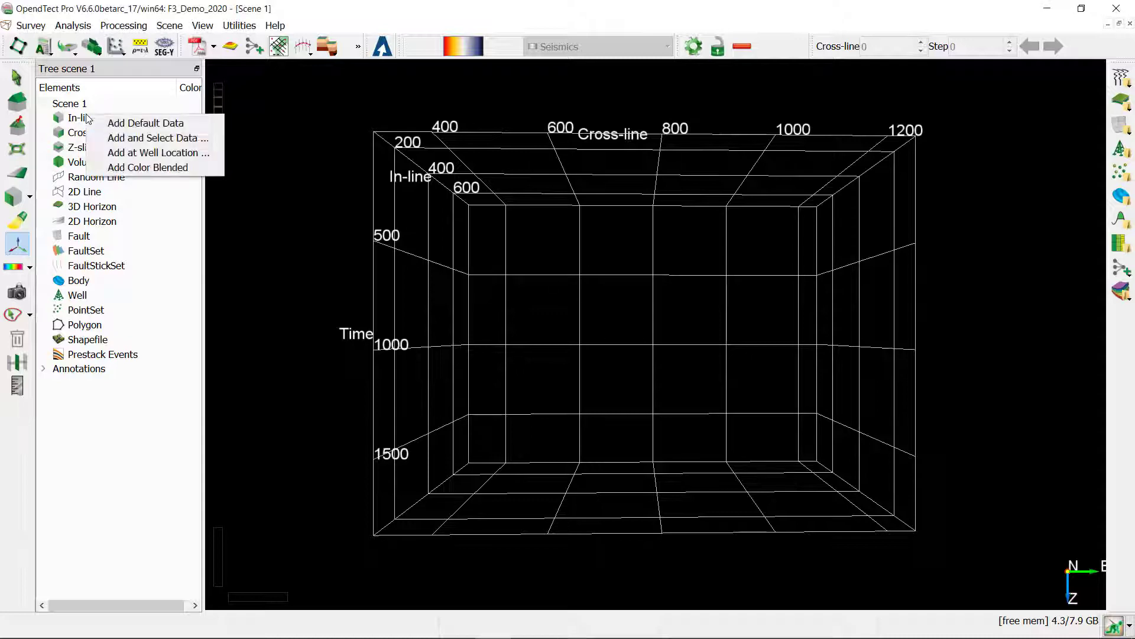
pyautogui.click(105, 120)
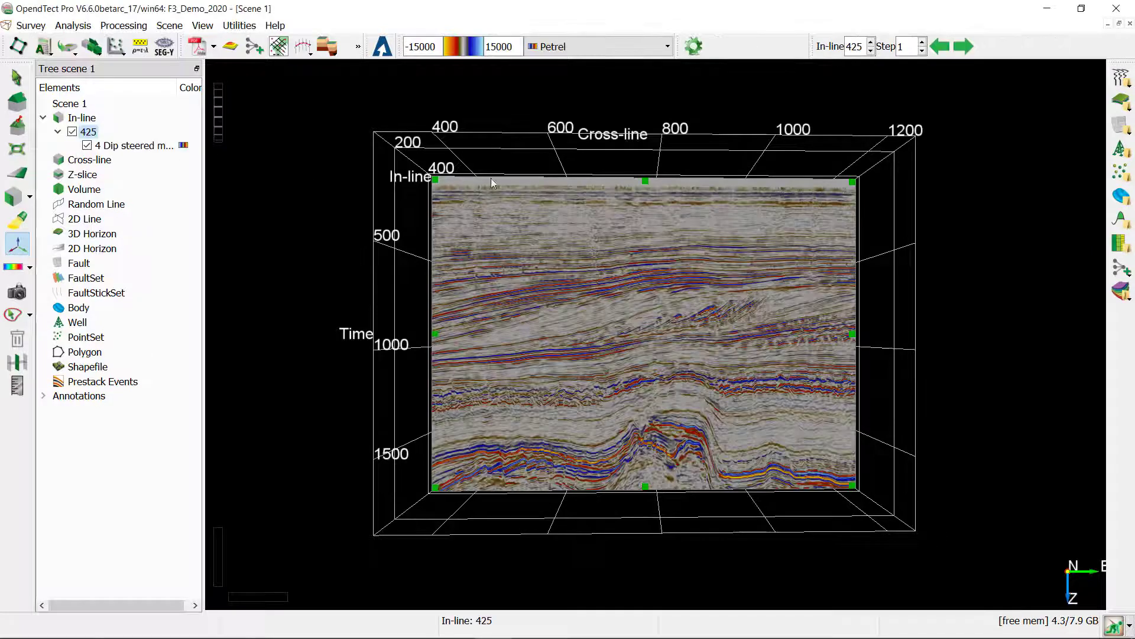
pyautogui.doubleClick(857, 48)
pyautogui.write('110')
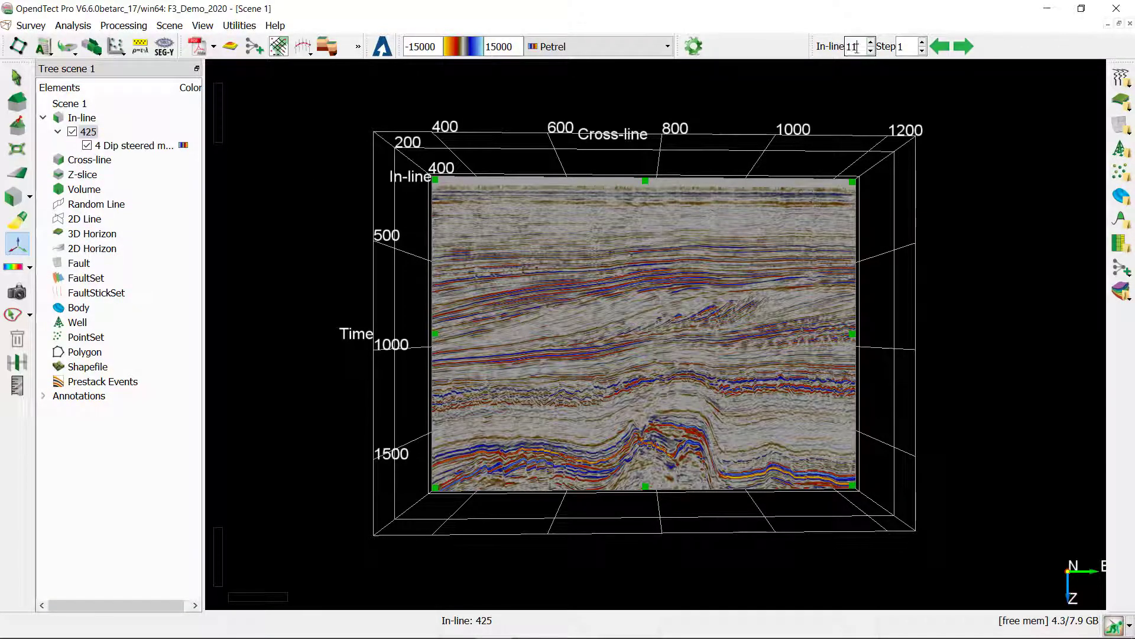
pyautogui.press('Return')
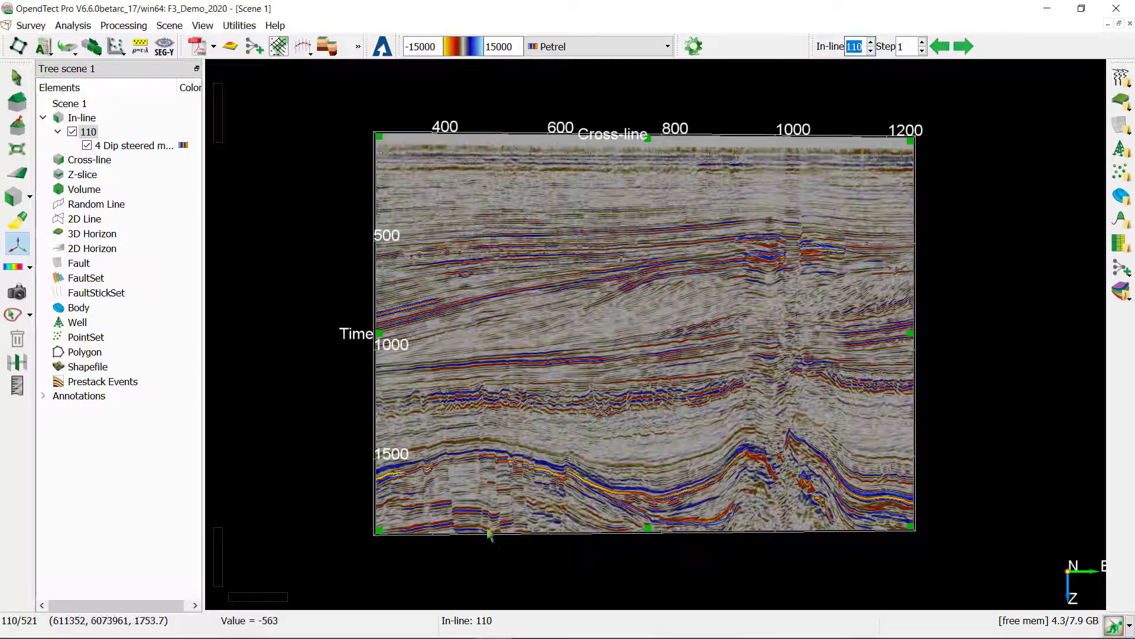
# Frame the deep faulted area and set the in-line step to 10.
pyautogui.scroll(5, 480, 518)
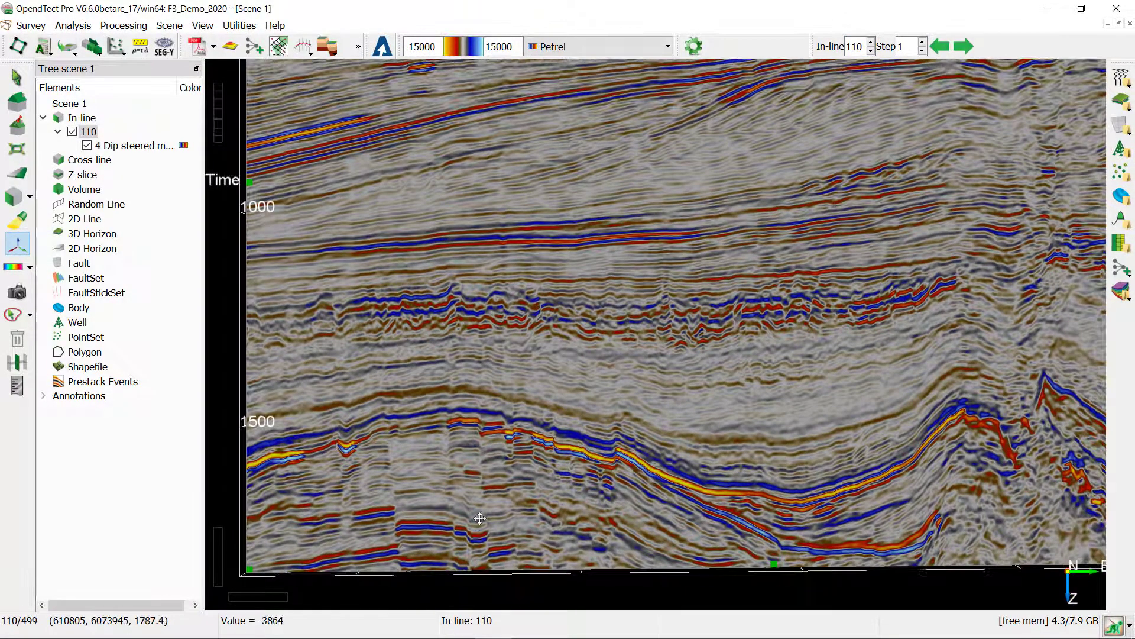
pyautogui.moveTo(480, 518); pyautogui.dragTo(494, 455, button='middle')
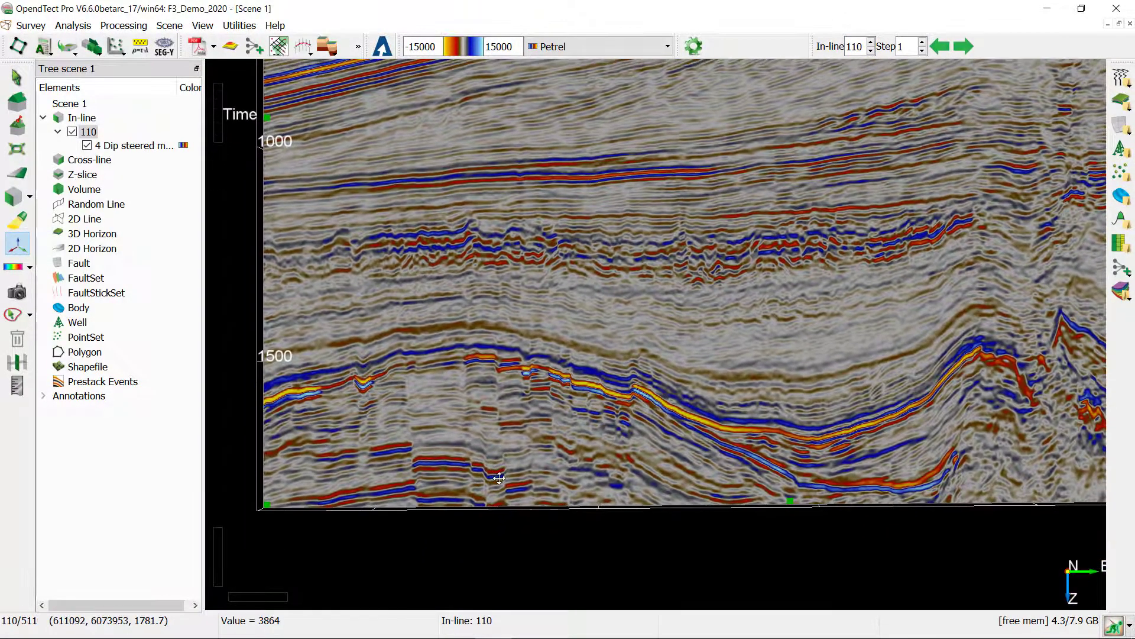
pyautogui.scroll(-2, 473, 520)
pyautogui.scroll(3, 459, 560)
pyautogui.moveTo(467, 540); pyautogui.dragTo(639, 444, button='middle')
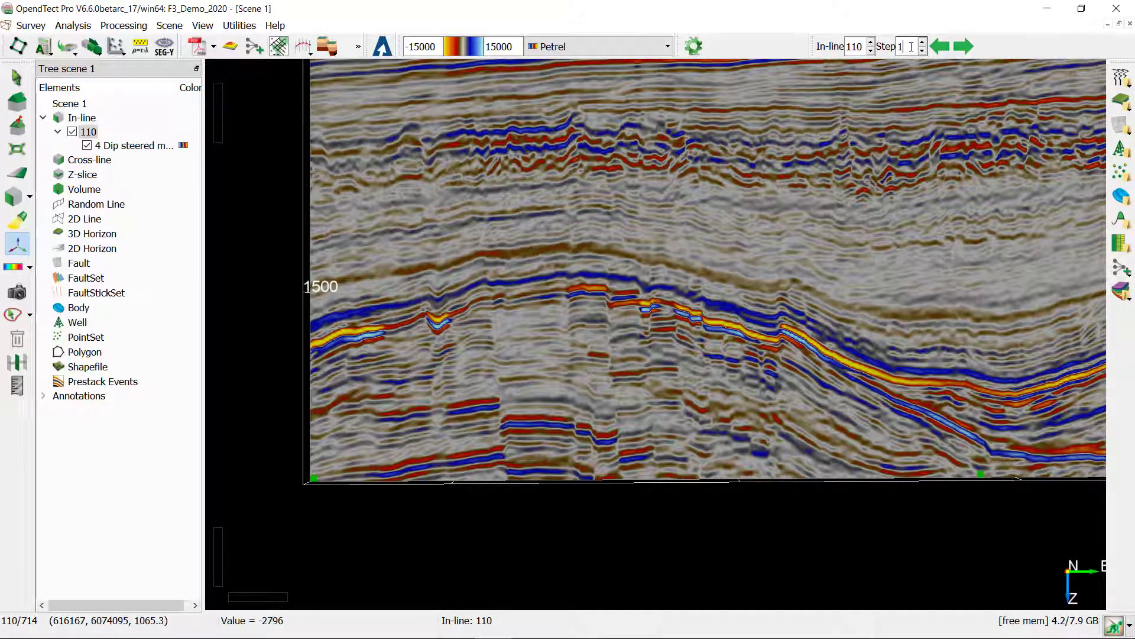
pyautogui.write('0')
pyautogui.press('Return')
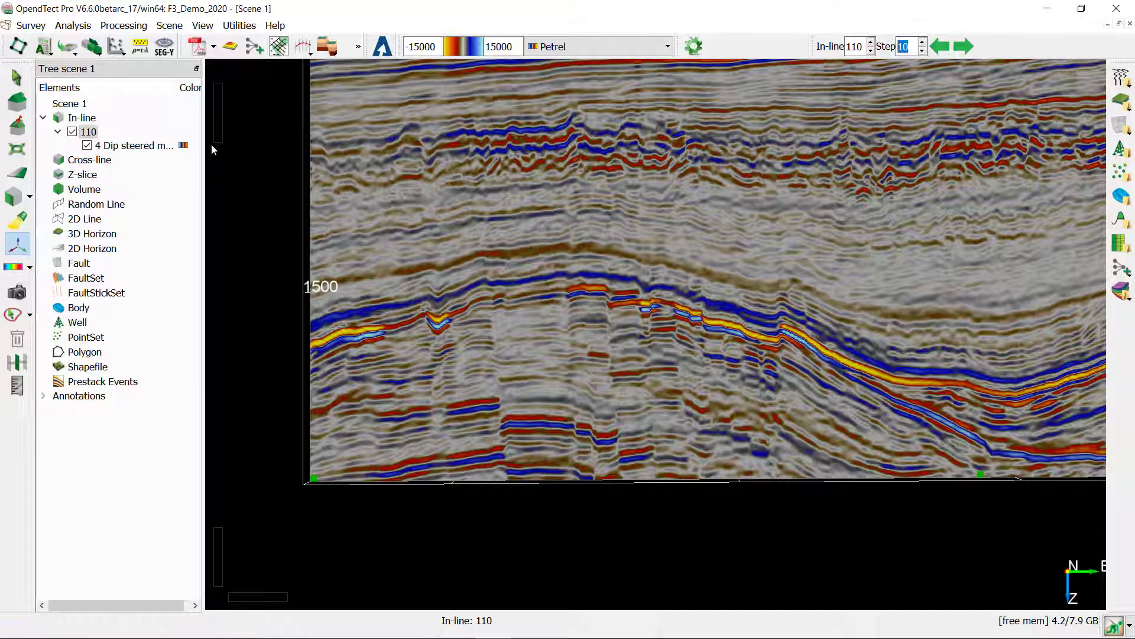
# Create a new empty FaultStickSet.
pyautogui.rightClick(99, 294)
pyautogui.click(129, 313)
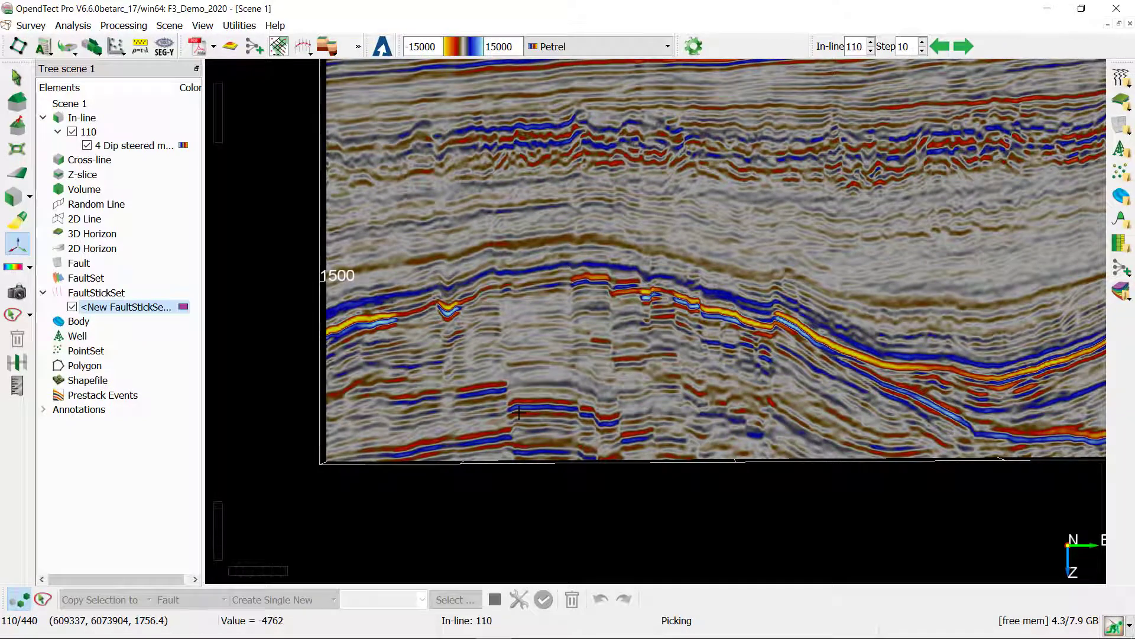
pyautogui.moveTo(648, 369); pyautogui.dragTo(633, 398, button='middle')
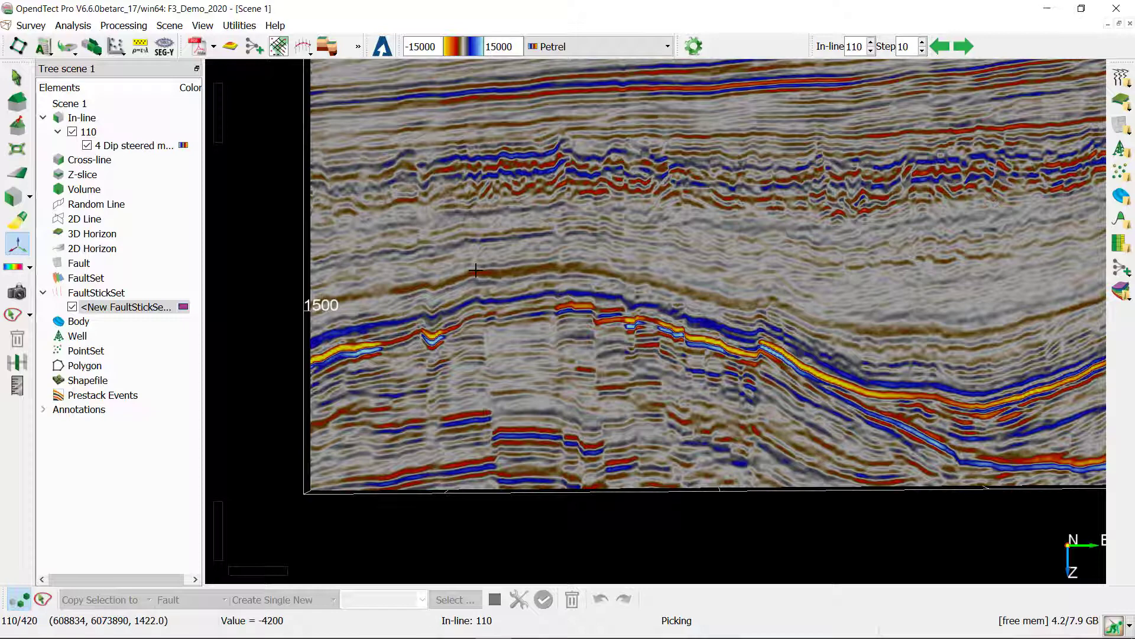
# Pick the first two fault sticks from top to base on in-line 110.
pyautogui.click(476, 270)
pyautogui.click(485, 327)
pyautogui.click(492, 403)
pyautogui.click(494, 452)
pyautogui.click(497, 482)
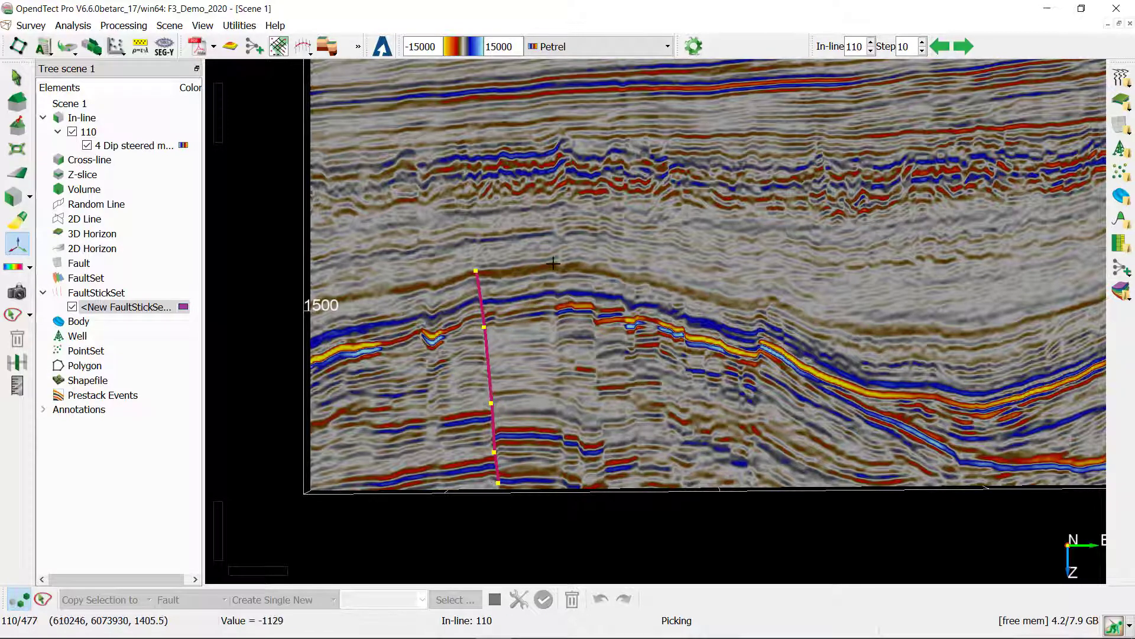
pyautogui.moveTo(559, 257); pyautogui.dragTo(563, 485)
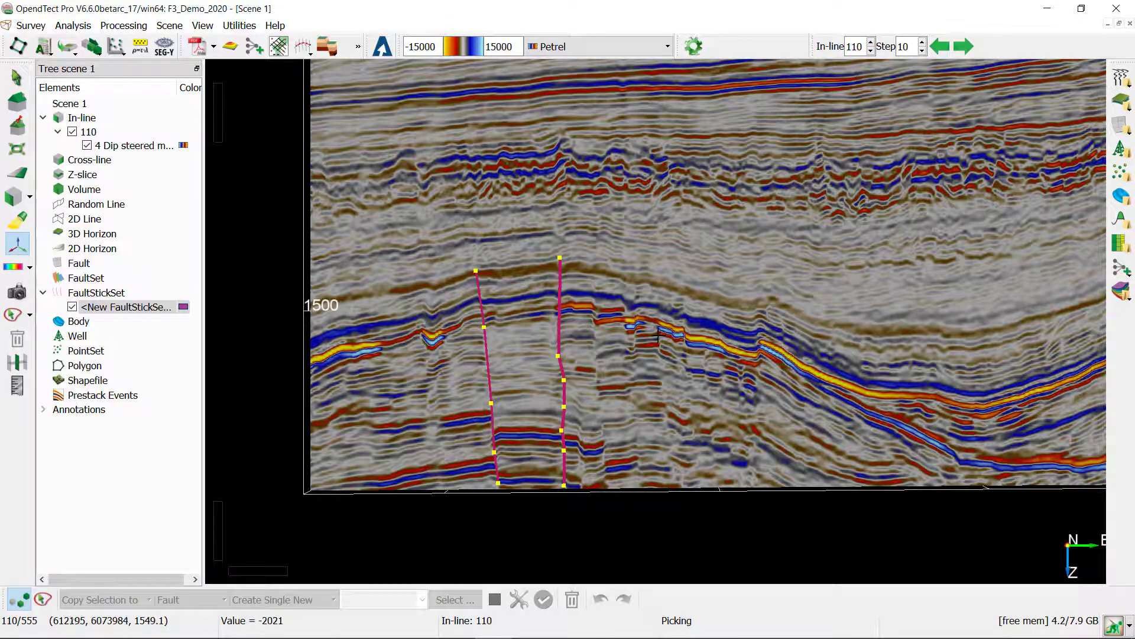
# Pick a third fault stick right of the second, undoing and restoring its bottom segment.
pyautogui.click(593, 262)
pyautogui.click(594, 302)
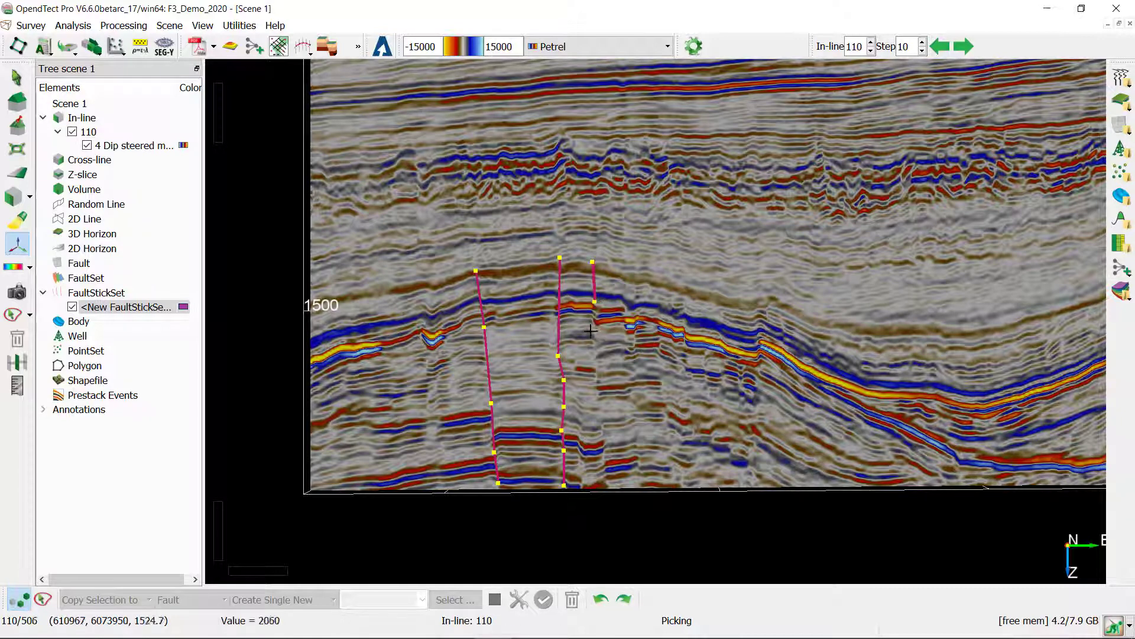
pyautogui.click(596, 339)
pyautogui.click(600, 376)
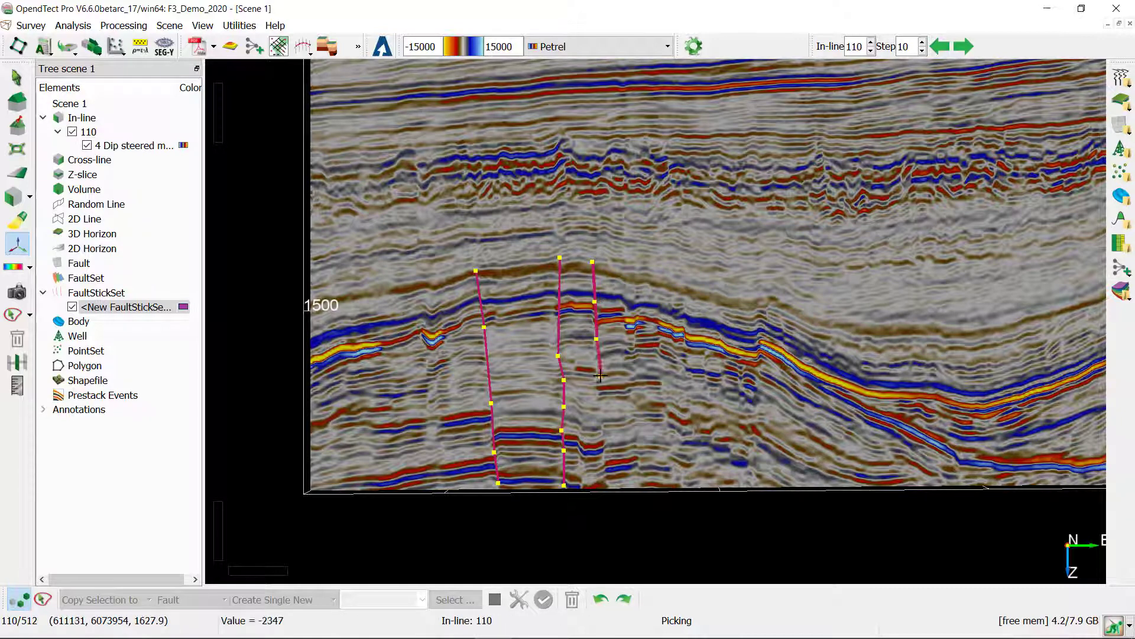
pyautogui.click(599, 419)
pyautogui.click(605, 457)
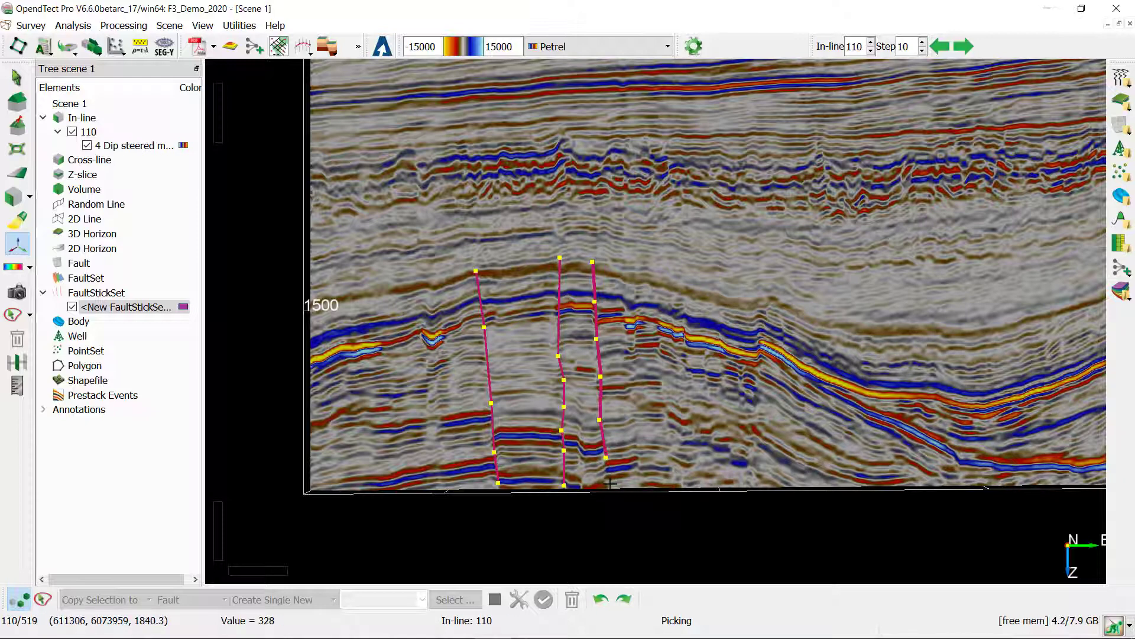
pyautogui.click(610, 484)
pyautogui.keyDown('ctrl'); pyautogui.click(609, 485); pyautogui.keyUp('ctrl')
pyautogui.click(609, 484)
# Save the new fault stick set under the name My_Fault_Stick_Set.
pyautogui.rightClick(127, 309)
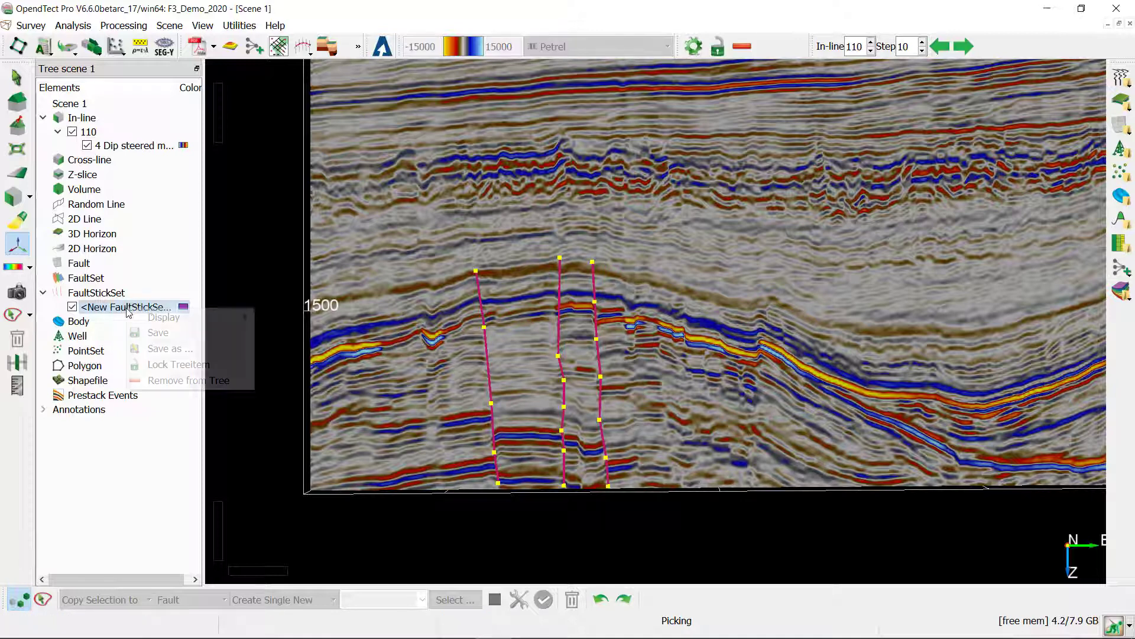
pyautogui.click(151, 334)
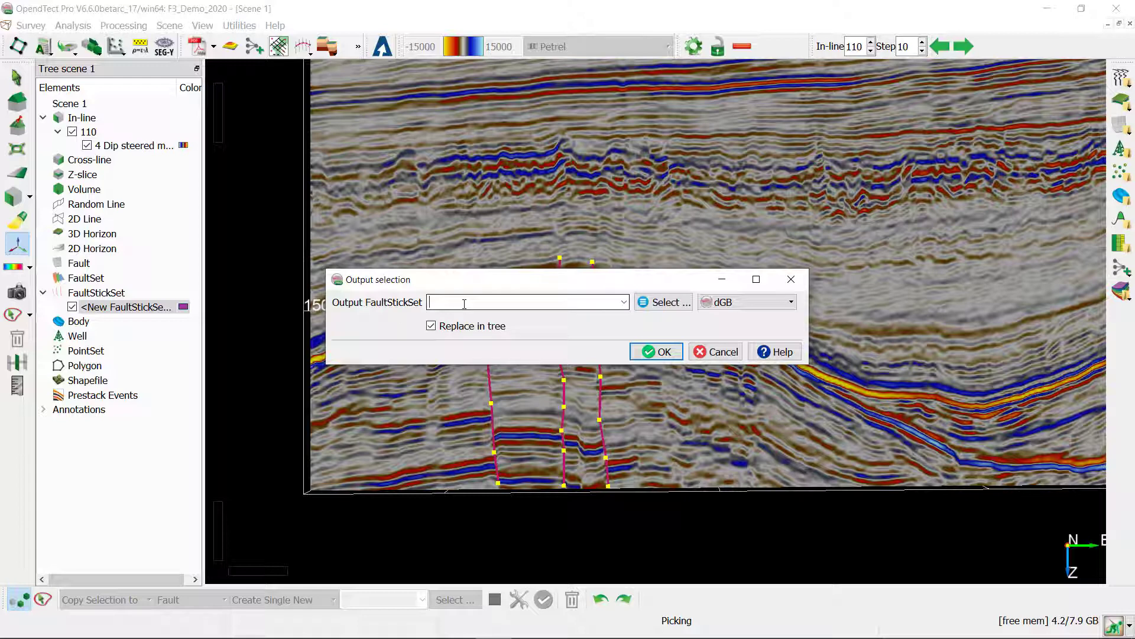
pyautogui.write('My_Fault_Stick_Set')
pyautogui.click(663, 352)
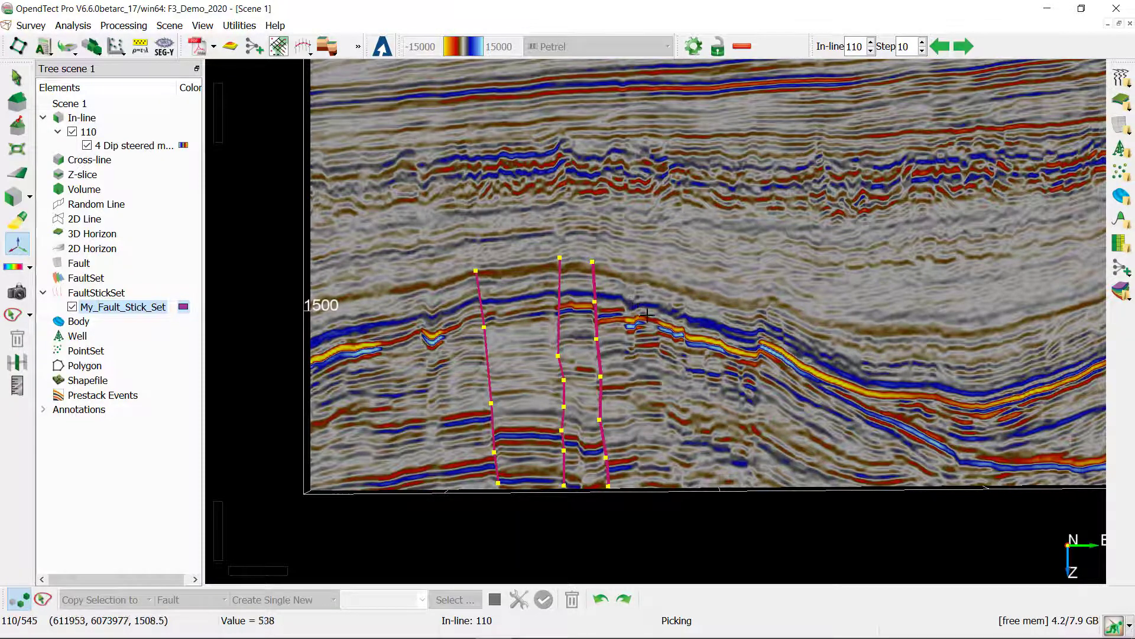
# Pick a fourth fault stick down to the section base on in-line 110.
pyautogui.click(627, 293)
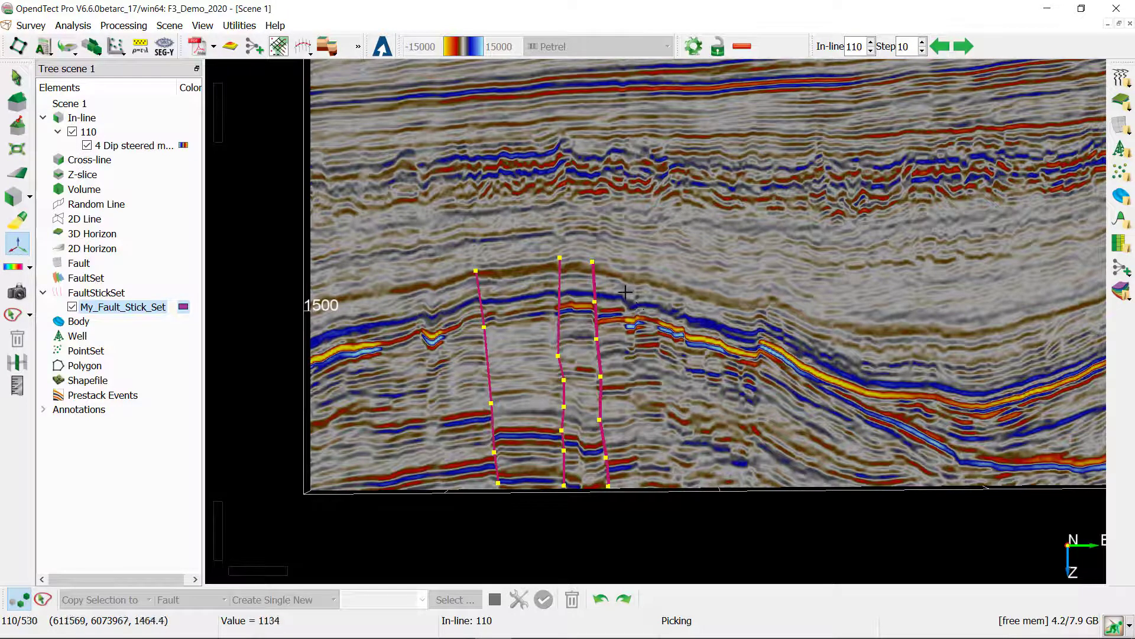
pyautogui.click(628, 327)
pyautogui.click(632, 400)
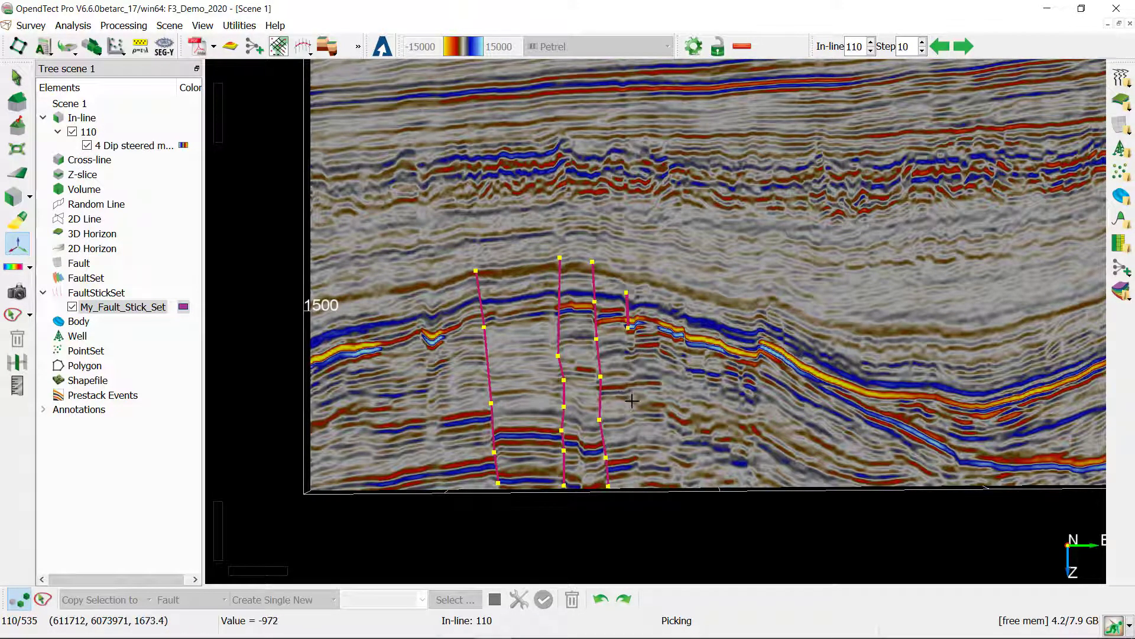
pyautogui.click(640, 459)
pyautogui.click(641, 485)
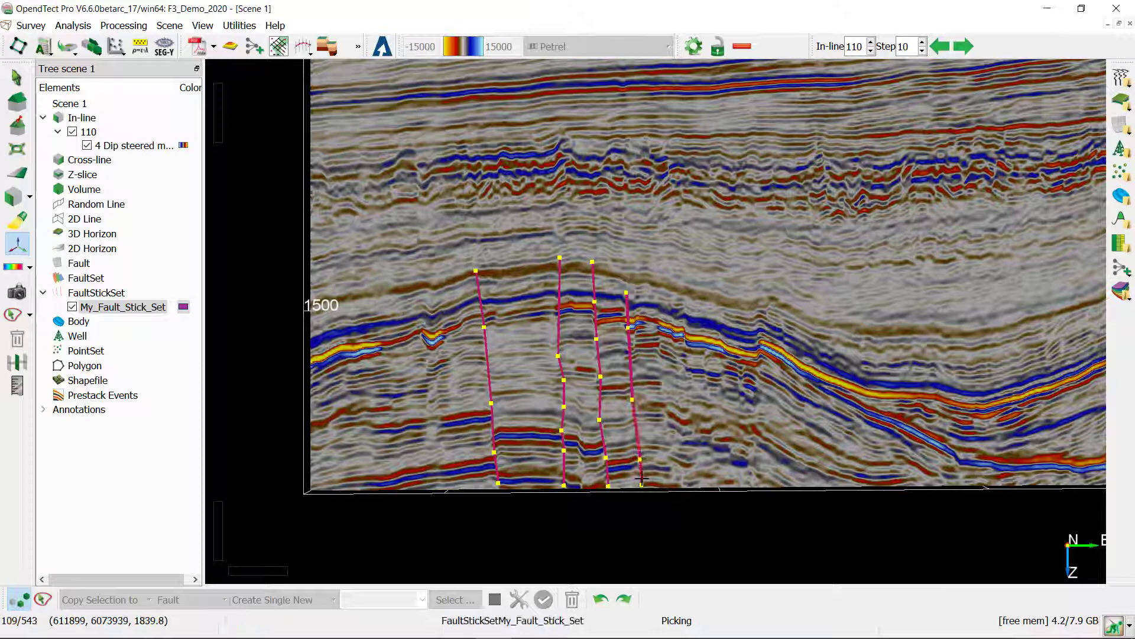
# Pick a fifth fault stick further right, then advance to in-line 120.
pyautogui.click(659, 302)
pyautogui.click(663, 352)
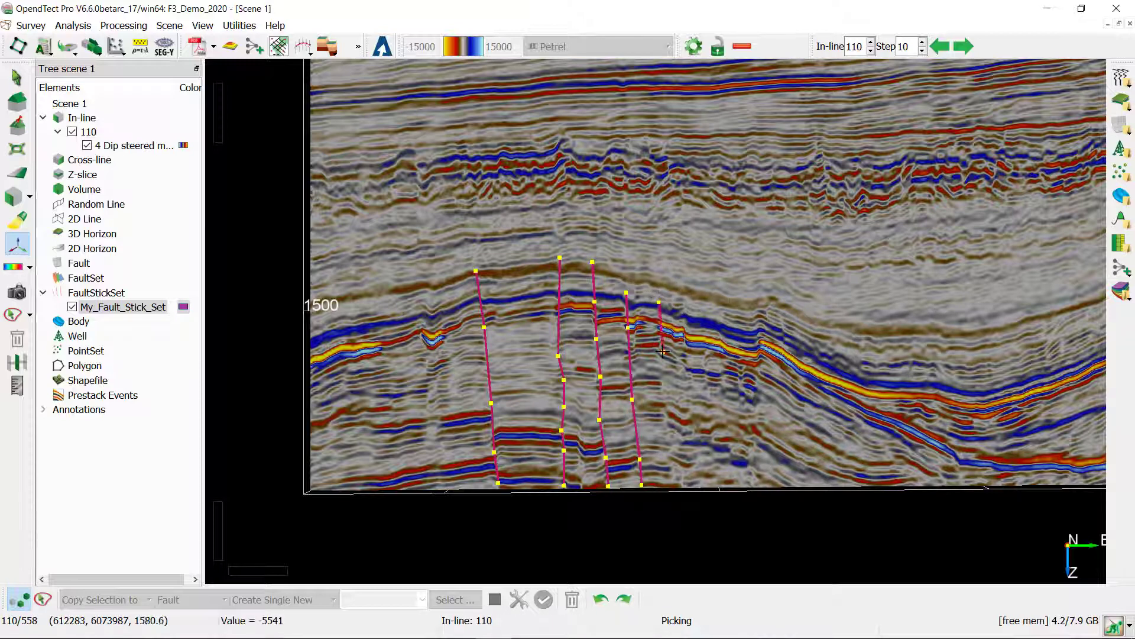
pyautogui.click(662, 393)
pyautogui.click(668, 436)
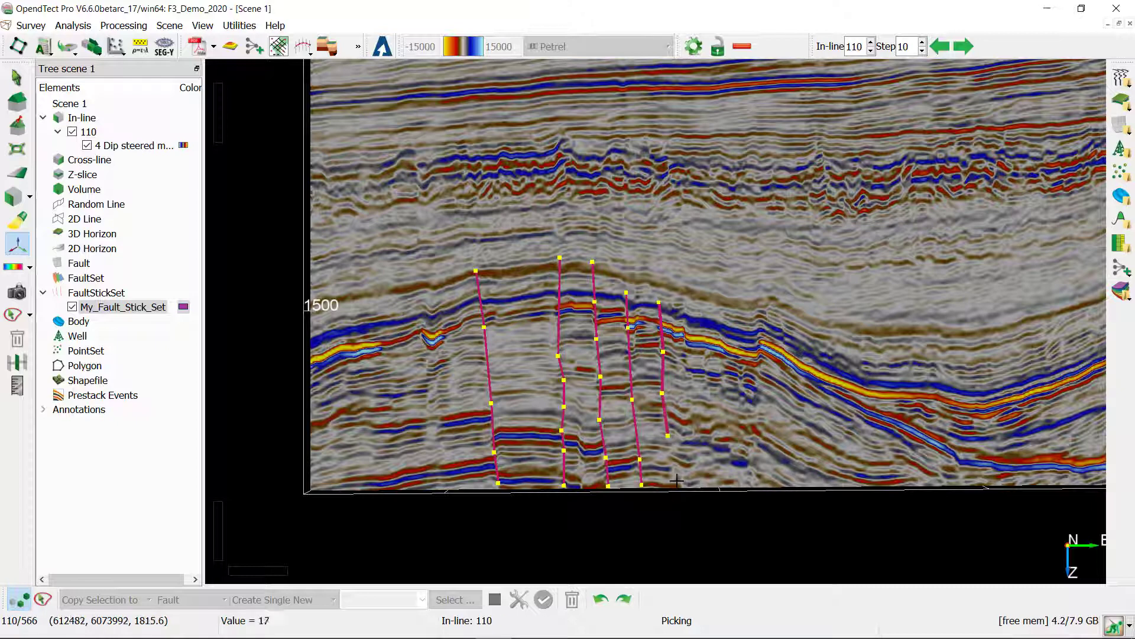
pyautogui.click(678, 481)
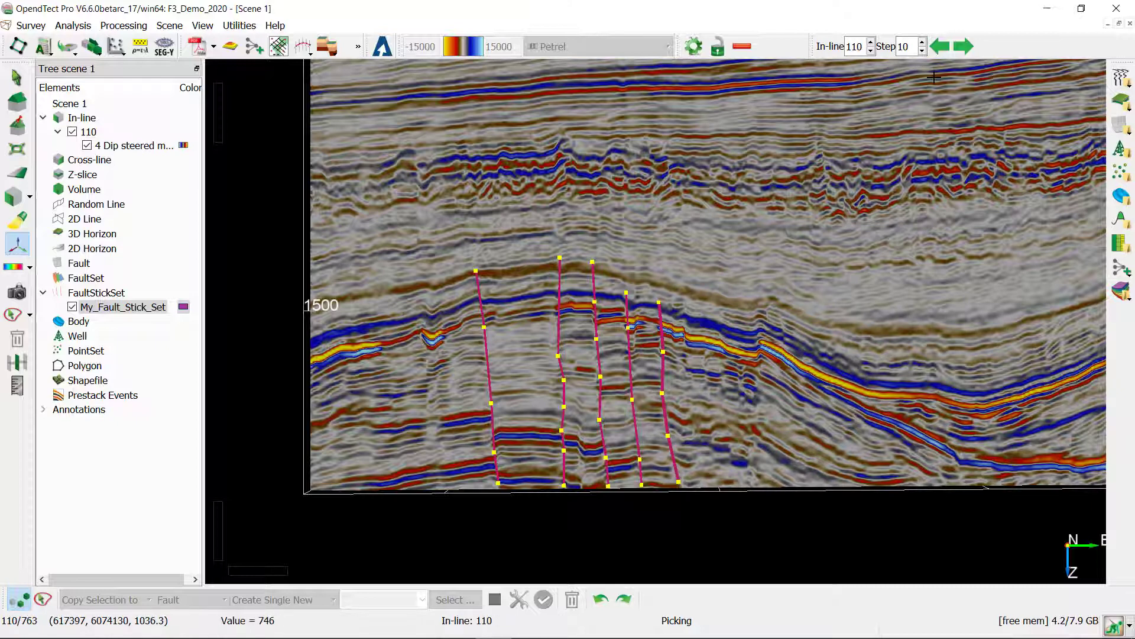
pyautogui.click(964, 47)
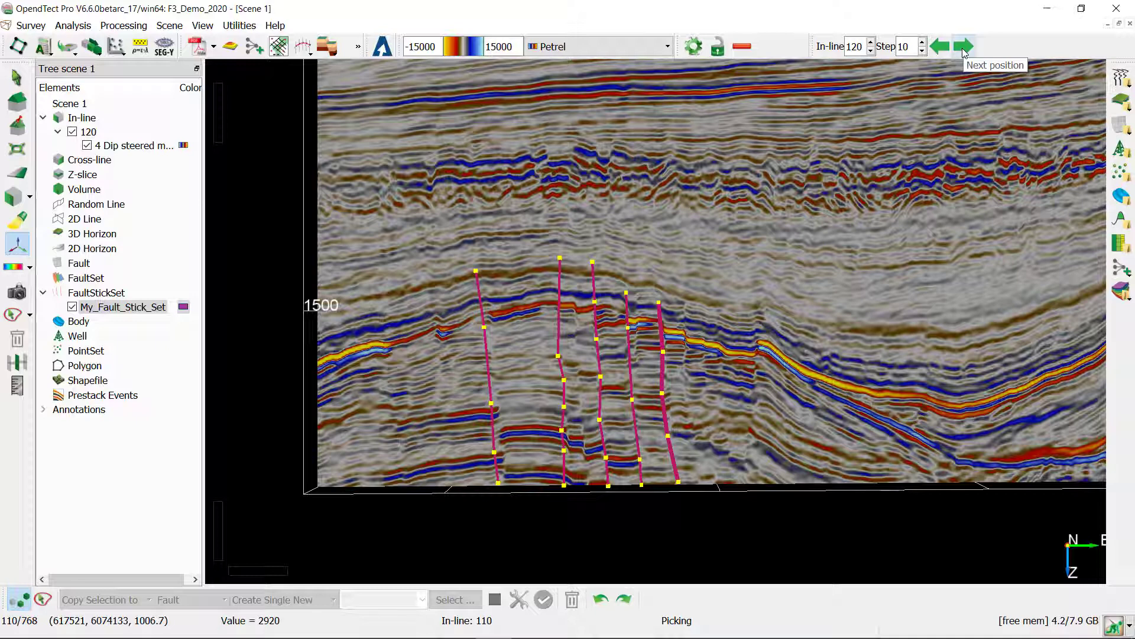
# Set My_Fault_Stick_Set to display Only at Sections.
pyautogui.rightClick(130, 312)
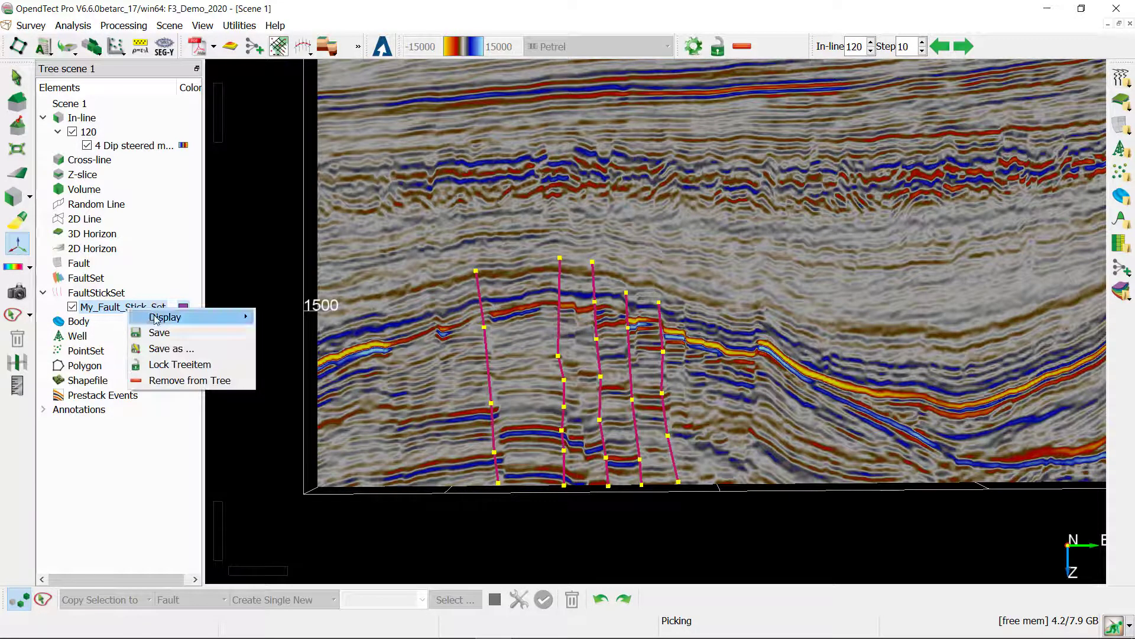
pyautogui.moveTo(163, 318)
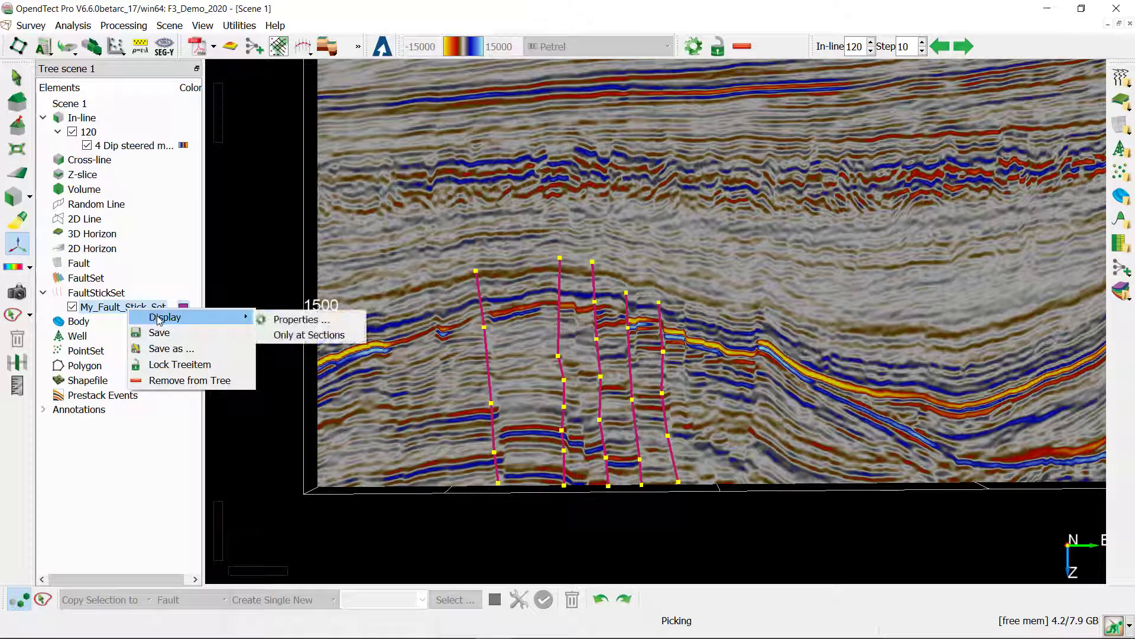
pyautogui.click(302, 335)
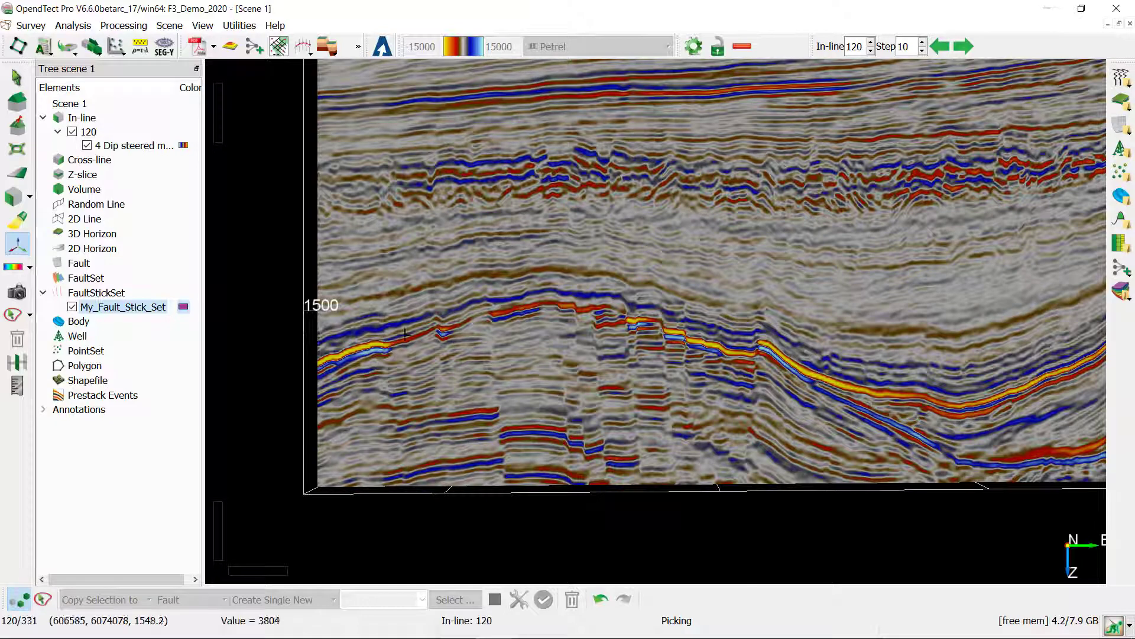
# Pick fault sticks along the faults on in-line 120.
pyautogui.click(483, 278)
pyautogui.click(493, 330)
pyautogui.click(507, 442)
pyautogui.click(554, 270)
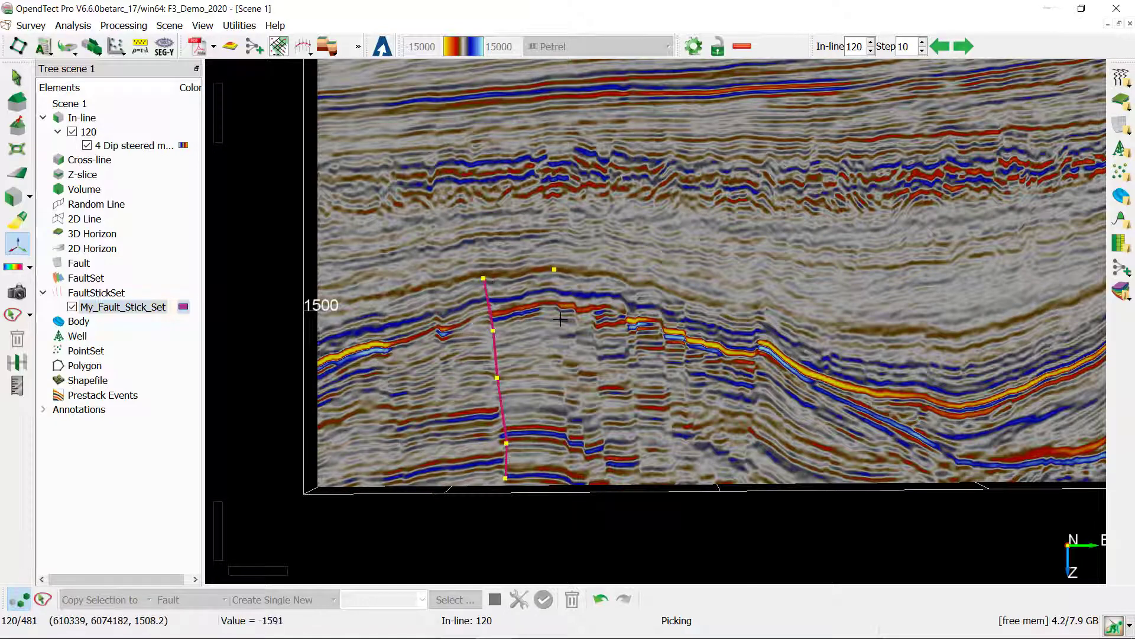
pyautogui.click(566, 376)
pyautogui.click(570, 480)
pyautogui.click(574, 268)
pyautogui.click(586, 482)
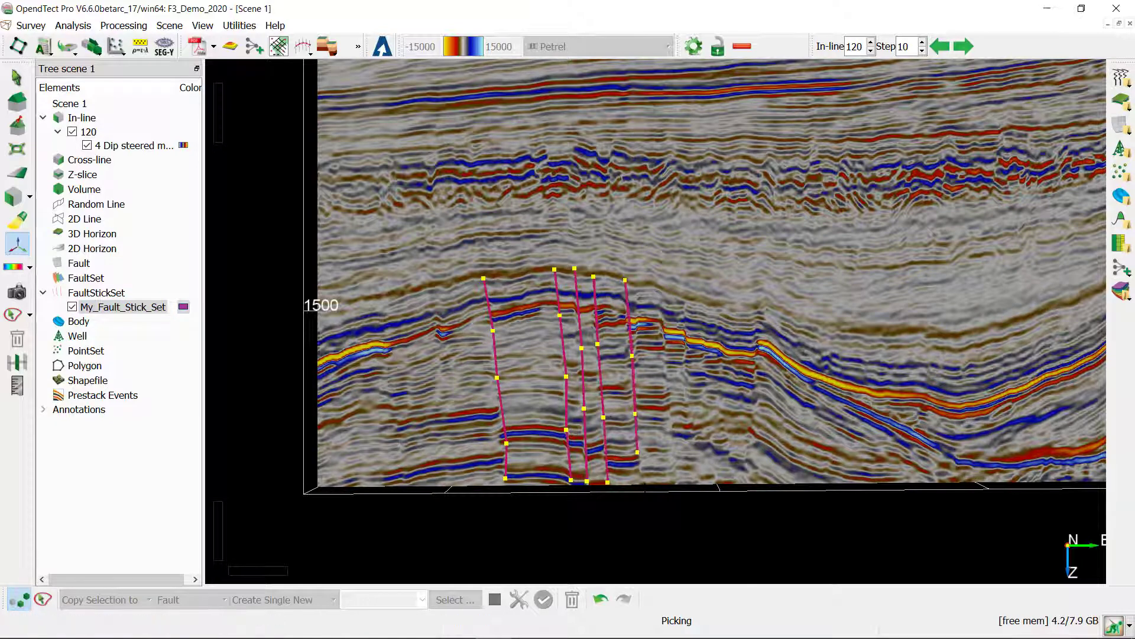
# Step to in-line 130 and pick fault sticks along each fault.
pyautogui.press('pageup')
pyautogui.click(501, 351)
pyautogui.click(512, 478)
pyautogui.click(573, 275)
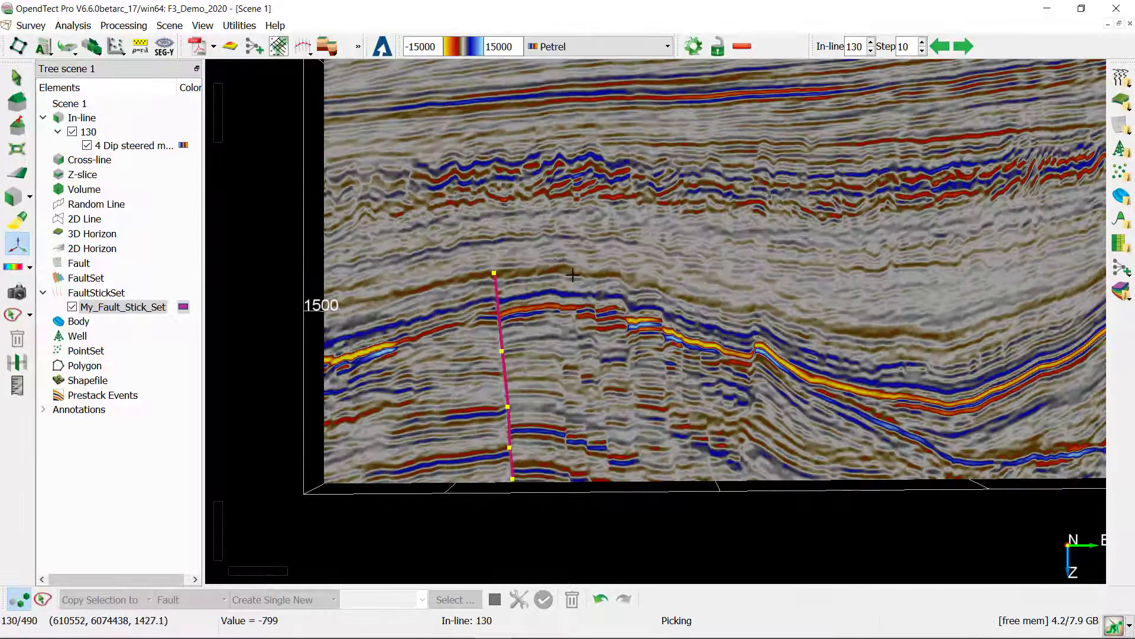
pyautogui.click(582, 389)
pyautogui.click(592, 477)
pyautogui.click(553, 270)
pyautogui.click(563, 377)
pyautogui.click(569, 479)
pyautogui.click(591, 278)
pyautogui.click(598, 330)
pyautogui.click(608, 438)
pyautogui.click(609, 474)
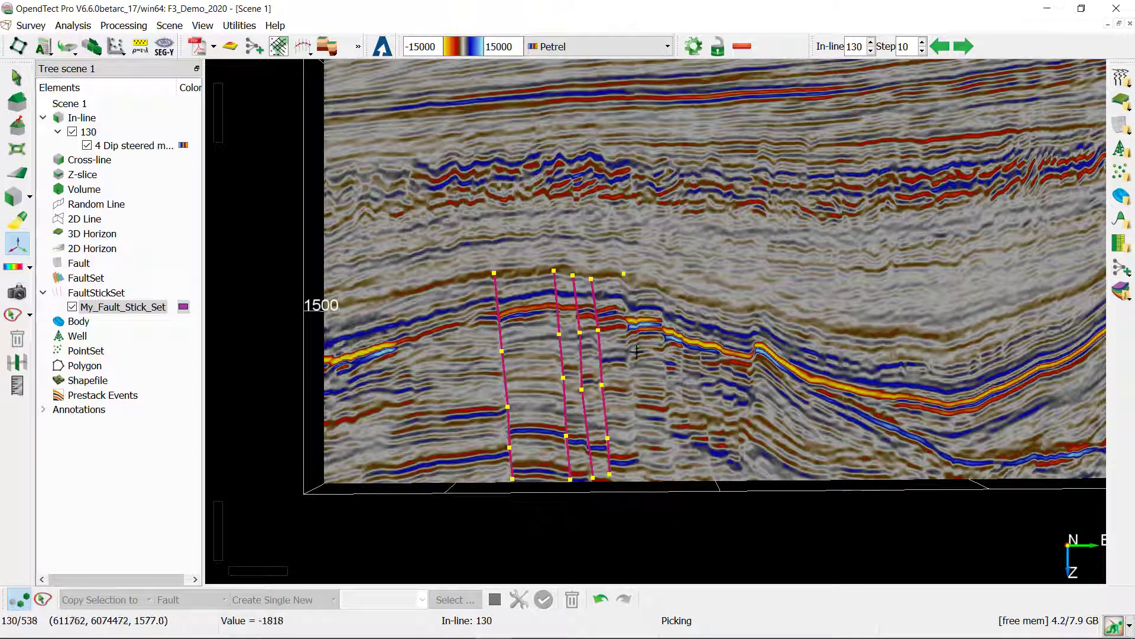
pyautogui.click(631, 353)
pyautogui.click(643, 477)
pyautogui.click(667, 283)
pyautogui.click(674, 448)
# Advance to in-line 140 and pick fault sticks along each fault.
pyautogui.press('pageup')
pyautogui.click(500, 267)
pyautogui.click(509, 336)
pyautogui.click(514, 447)
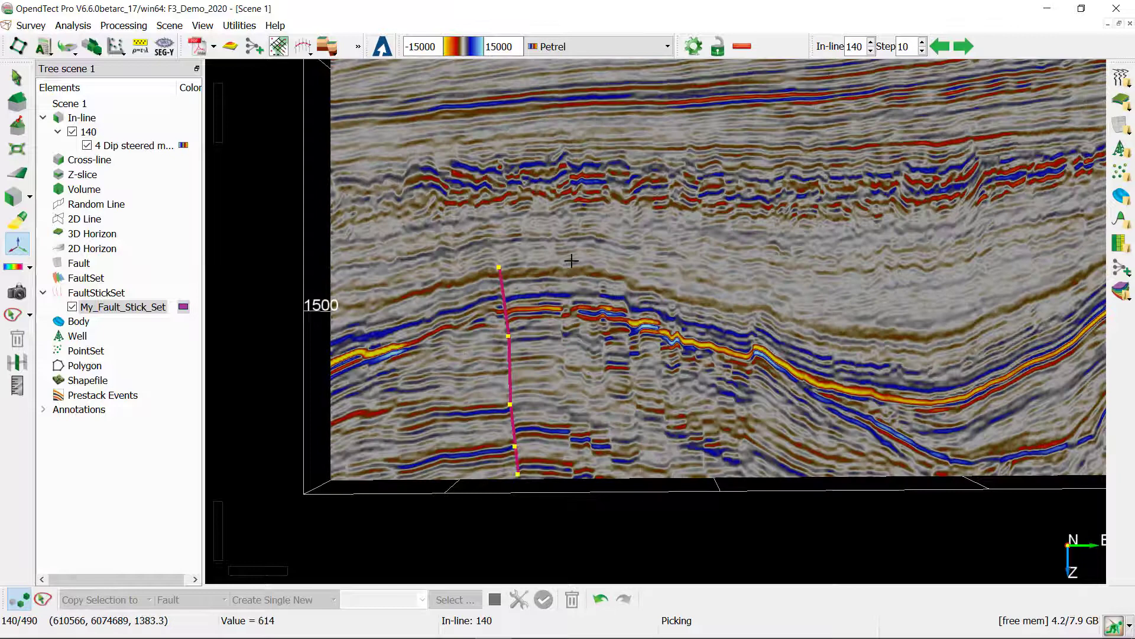
pyautogui.click(557, 268)
pyautogui.click(570, 386)
pyautogui.click(600, 267)
pyautogui.click(604, 347)
pyautogui.click(612, 470)
pyautogui.click(625, 275)
pyautogui.click(631, 331)
pyautogui.click(642, 468)
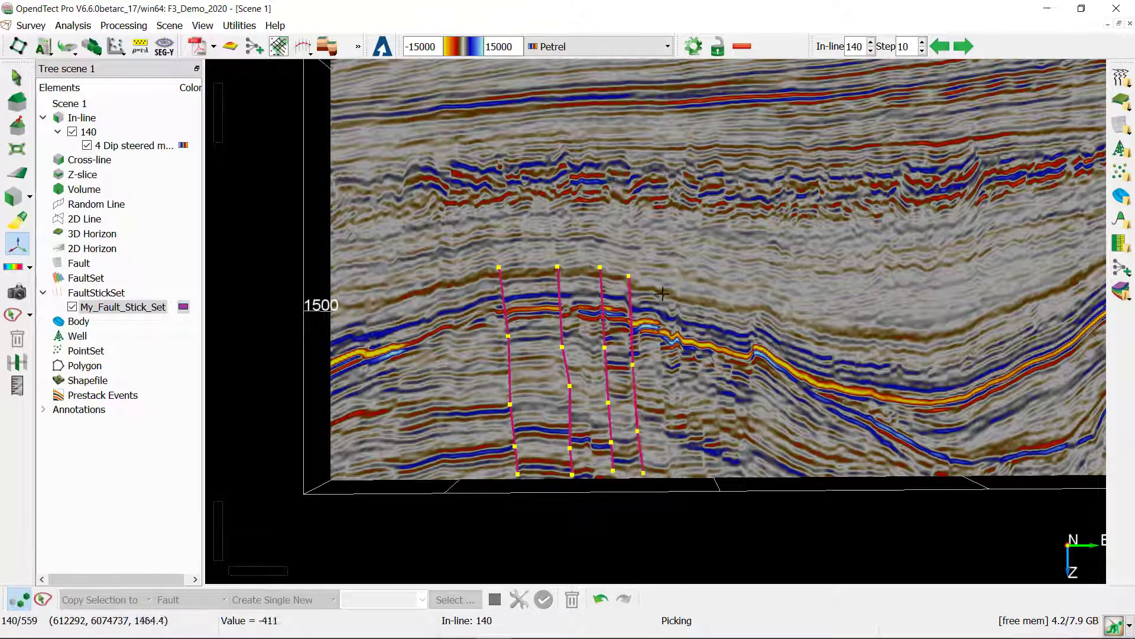
pyautogui.click(662, 295)
pyautogui.click(671, 472)
# Move to in-line 150 and pick its fault sticks from left to right.
pyautogui.press('pageup')
pyautogui.click(503, 266)
pyautogui.click(513, 369)
pyautogui.click(519, 427)
pyautogui.click(523, 474)
pyautogui.click(563, 312)
pyautogui.click(576, 472)
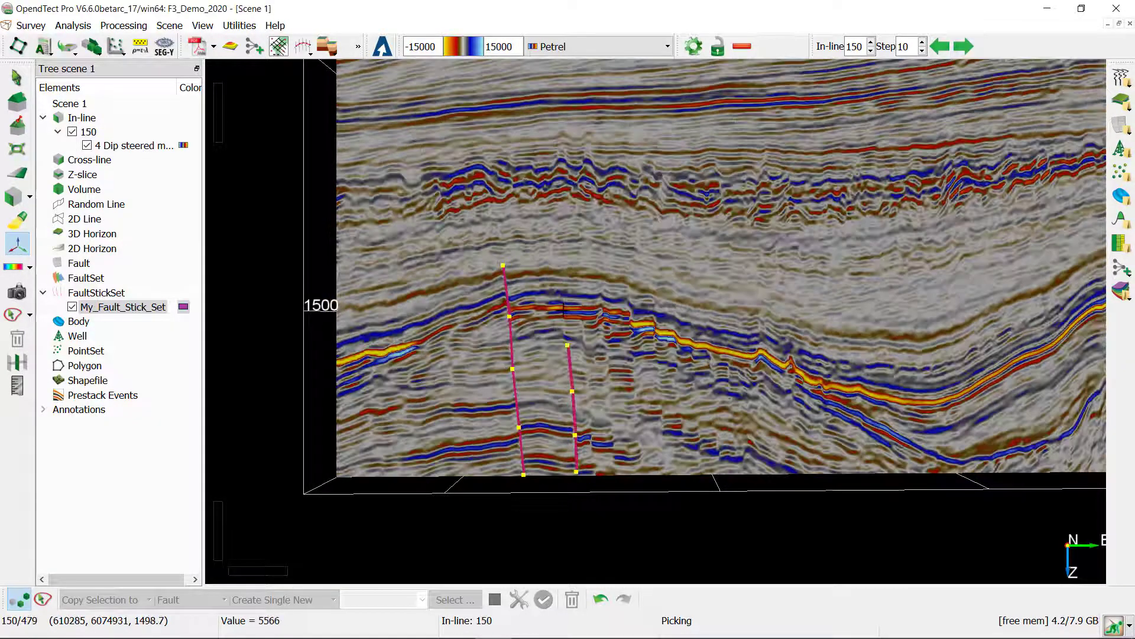
pyautogui.click(583, 316)
pyautogui.click(589, 384)
pyautogui.click(593, 471)
pyautogui.click(613, 367)
pyautogui.click(617, 472)
pyautogui.click(631, 316)
pyautogui.click(641, 378)
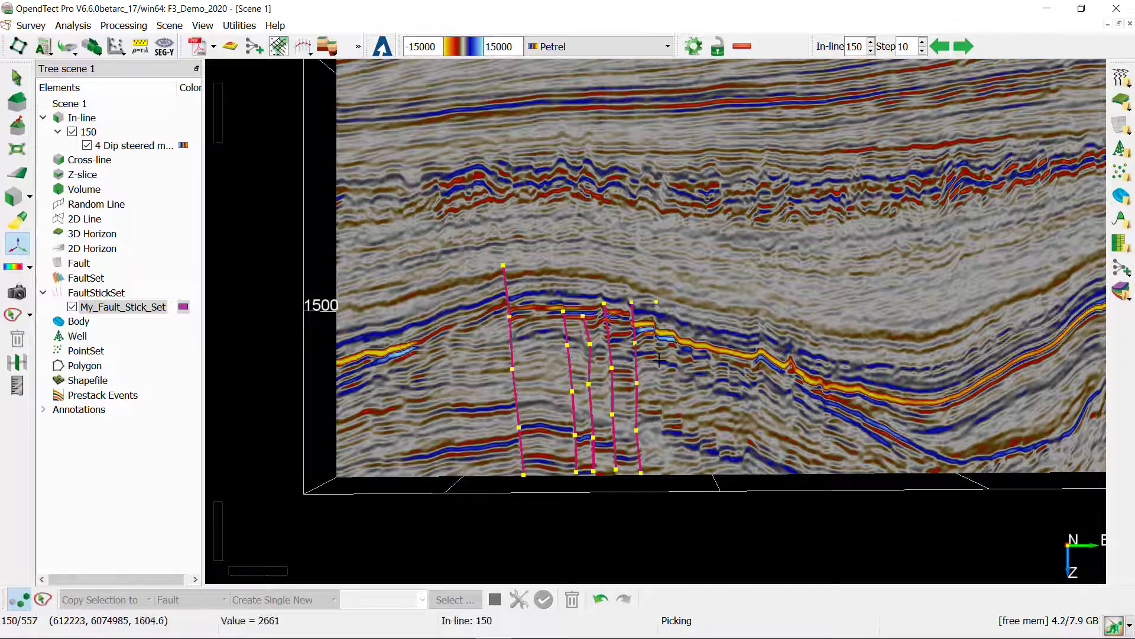
pyautogui.click(662, 461)
# Advance to in-line 160 and pick six fault sticks from leftmost to rightmost.
pyautogui.press('pageup')
pyautogui.scroll(2, 507, 329)
pyautogui.click(497, 238)
pyautogui.click(508, 330)
pyautogui.click(517, 408)
pyautogui.click(519, 471)
pyautogui.click(522, 509)
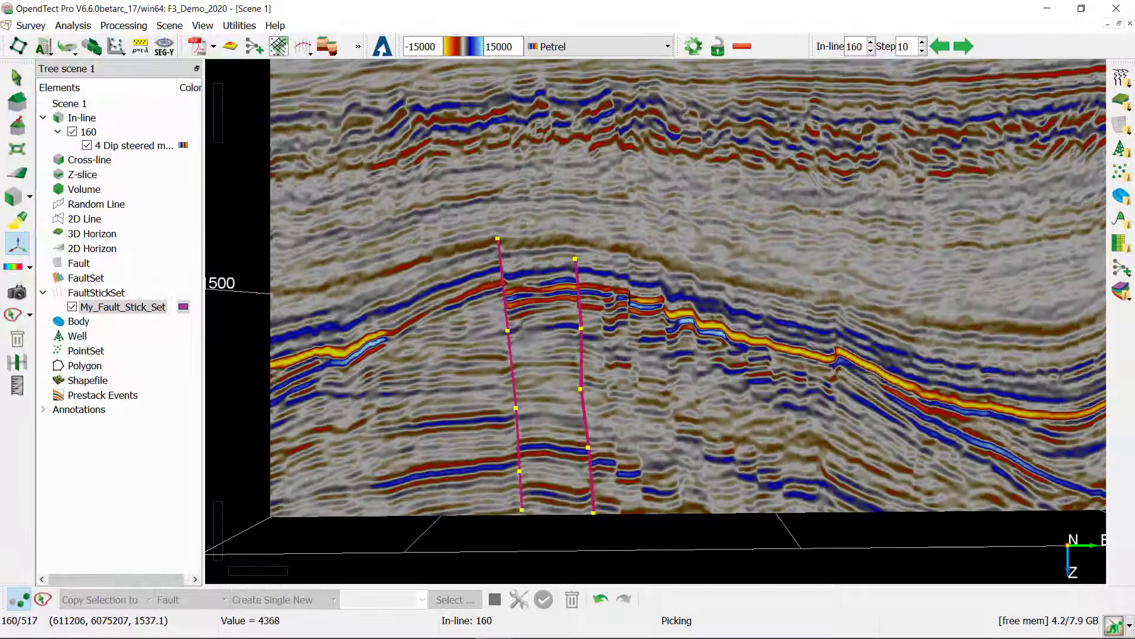
pyautogui.click(630, 259)
pyautogui.click(643, 512)
pyautogui.click(665, 276)
pyautogui.click(684, 511)
pyautogui.click(699, 284)
pyautogui.click(706, 508)
pyautogui.click(726, 295)
pyautogui.click(729, 367)
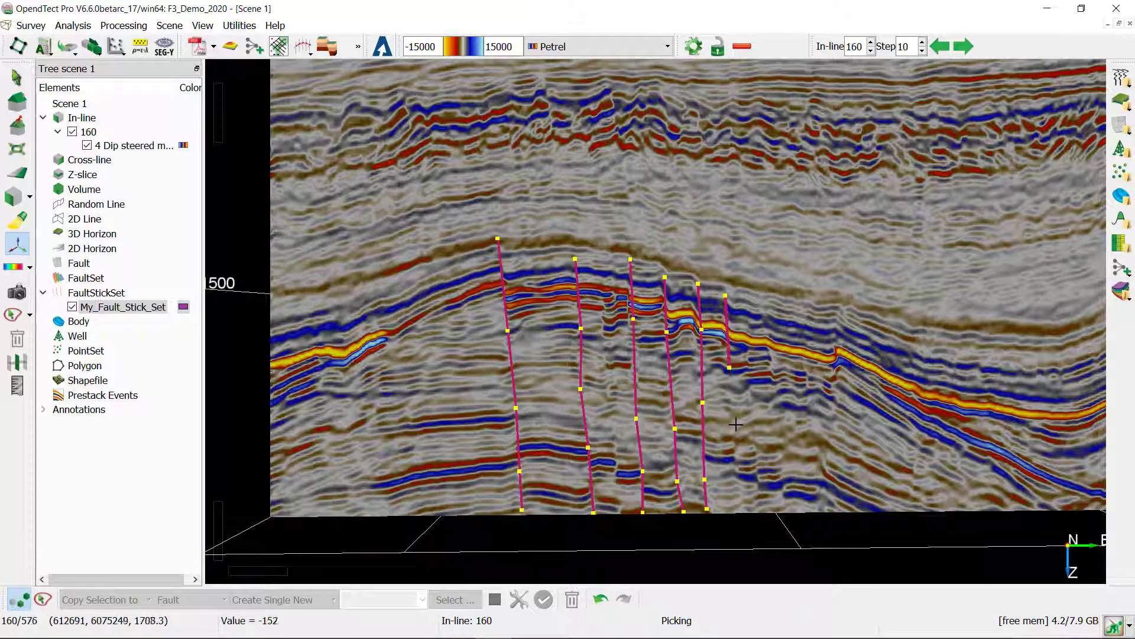
pyautogui.click(736, 426)
pyautogui.click(738, 477)
pyautogui.click(737, 510)
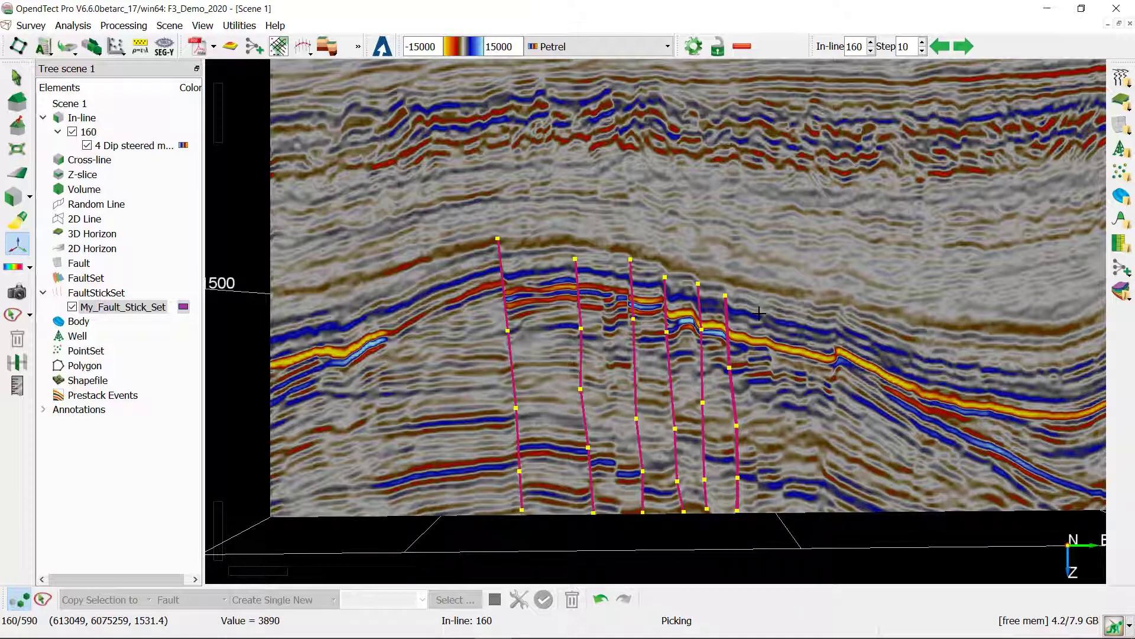
pyautogui.click(42, 599)
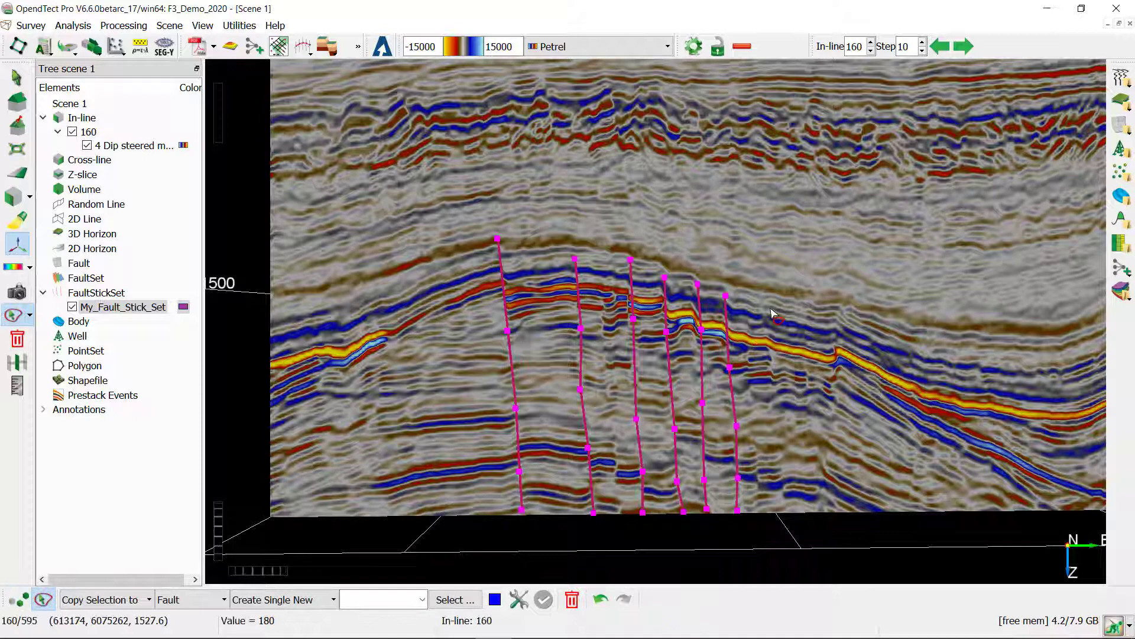
pyautogui.moveTo(772, 312)
pyautogui.mouseDown()
pyautogui.moveTo(737, 276)
pyautogui.moveTo(721, 292)
pyautogui.moveTo(713, 341)
pyautogui.moveTo(738, 453)
pyautogui.moveTo(730, 505)
pyautogui.moveTo(770, 568)
pyautogui.moveTo(775, 500)
pyautogui.mouseUp()
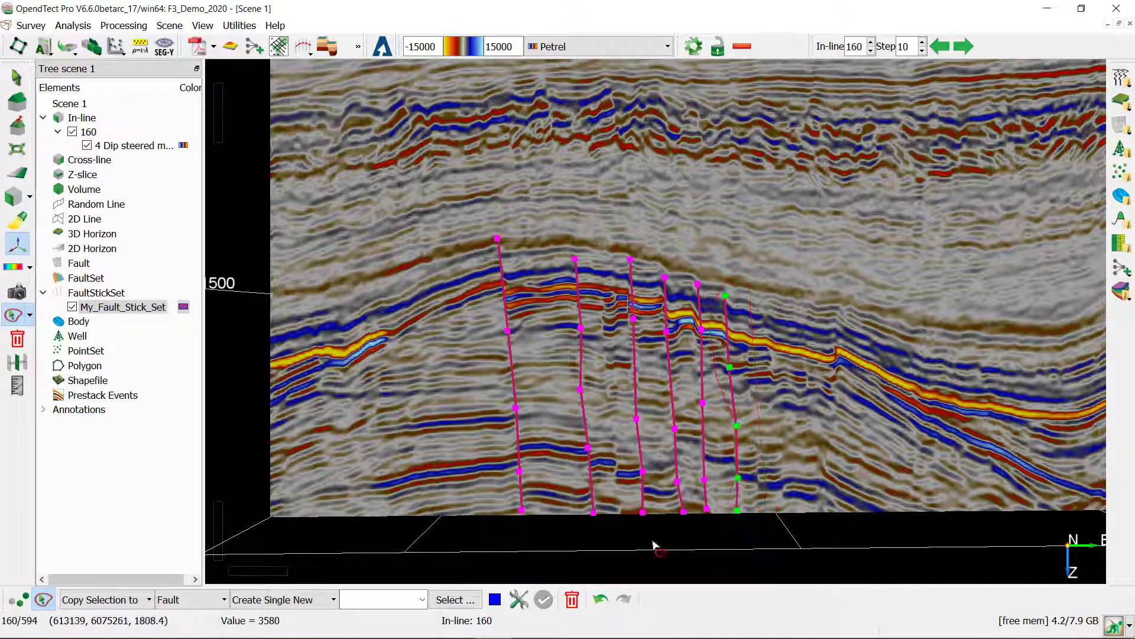
pyautogui.click(572, 600)
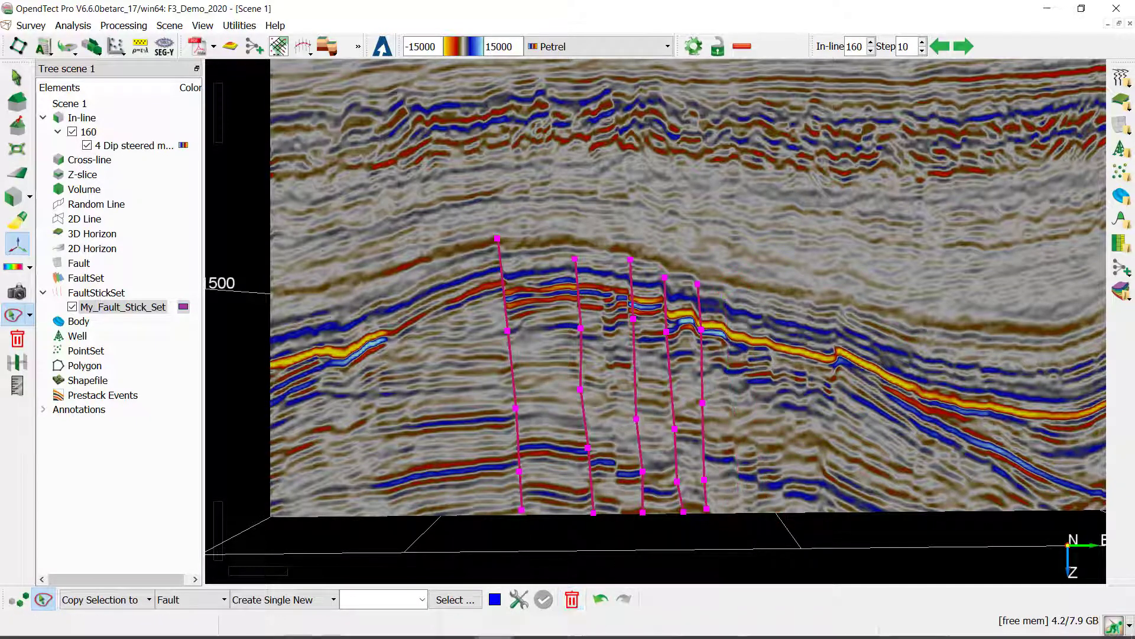
pyautogui.click(602, 599)
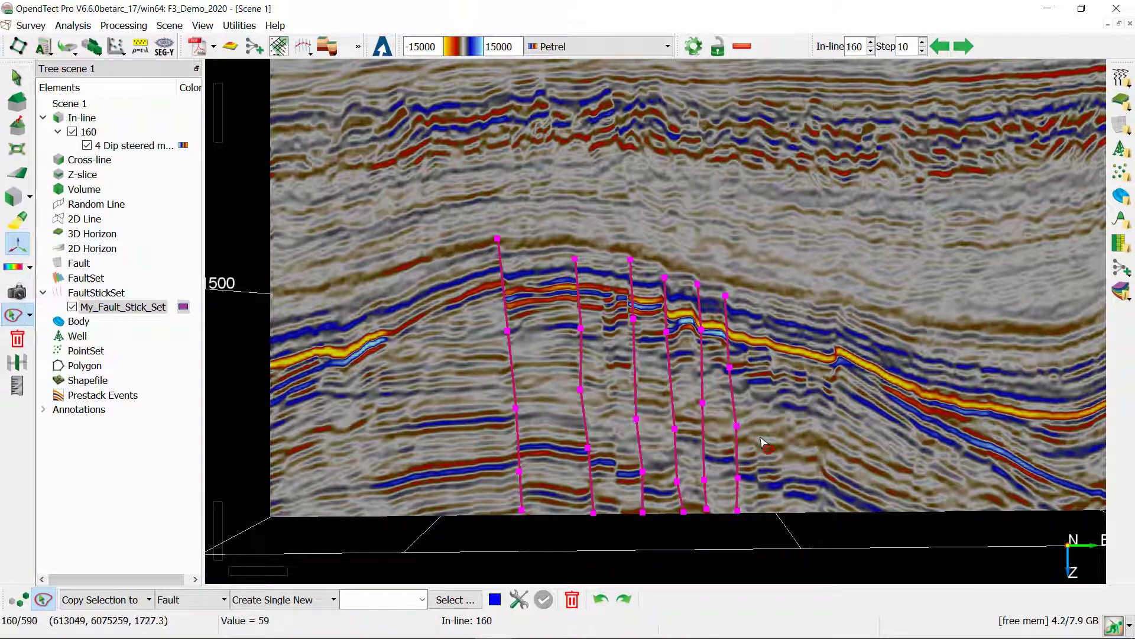
# Exit stick selection, then undo a trial upward extension of the leftmost in-line 160 stick.
pyautogui.press('Escape')
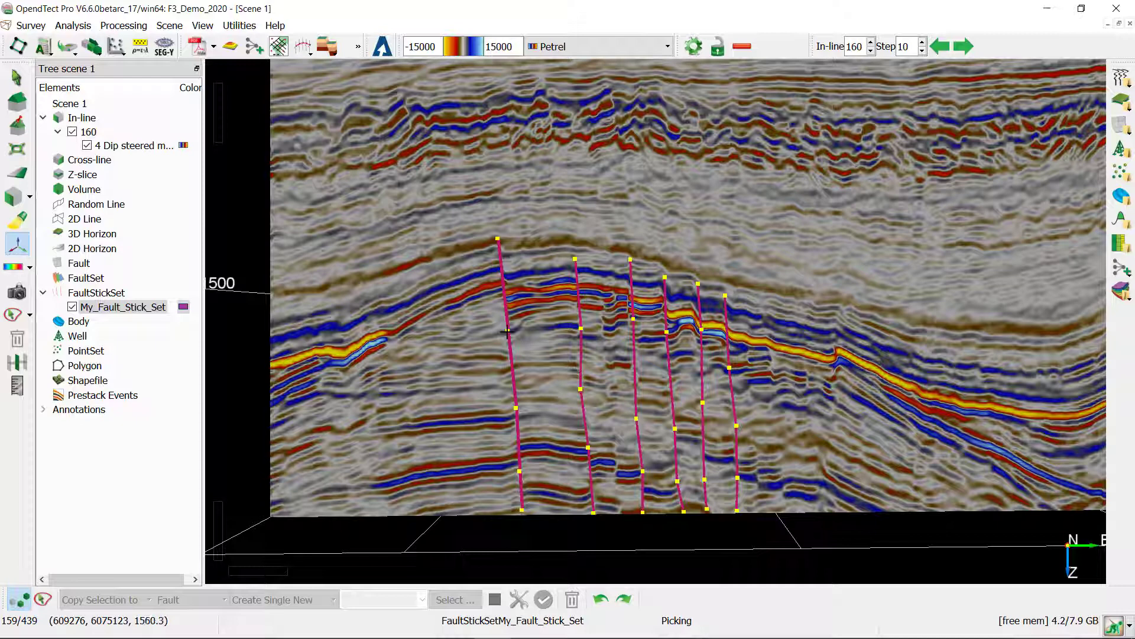
pyautogui.hotkey('ctrl', 'z')
pyautogui.click(495, 215)
pyautogui.click(492, 194)
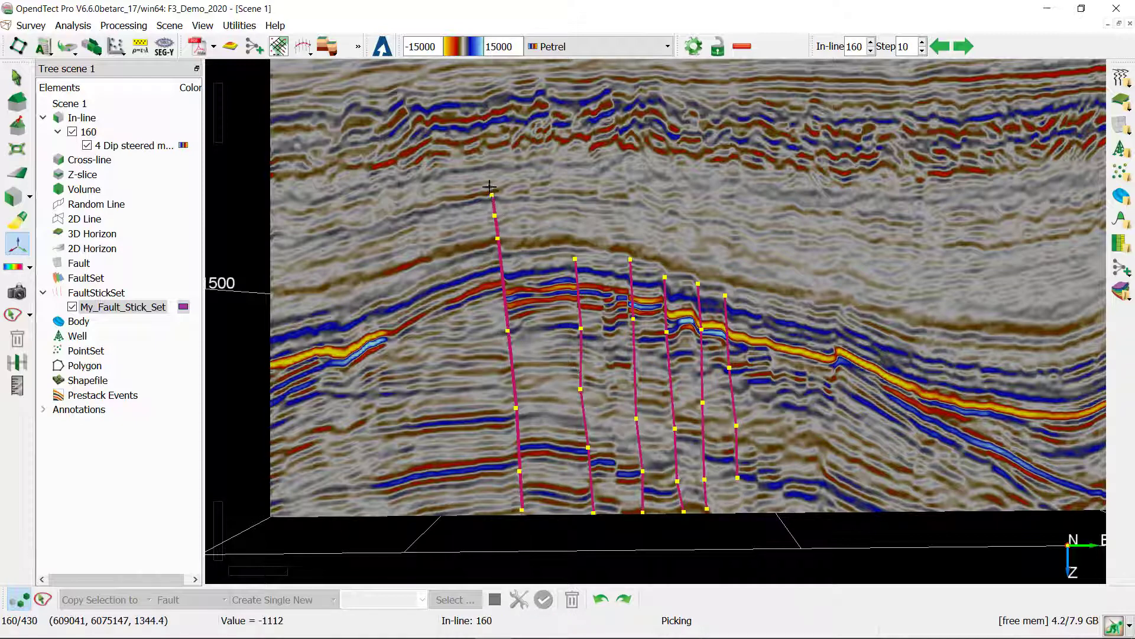
pyautogui.click(490, 174)
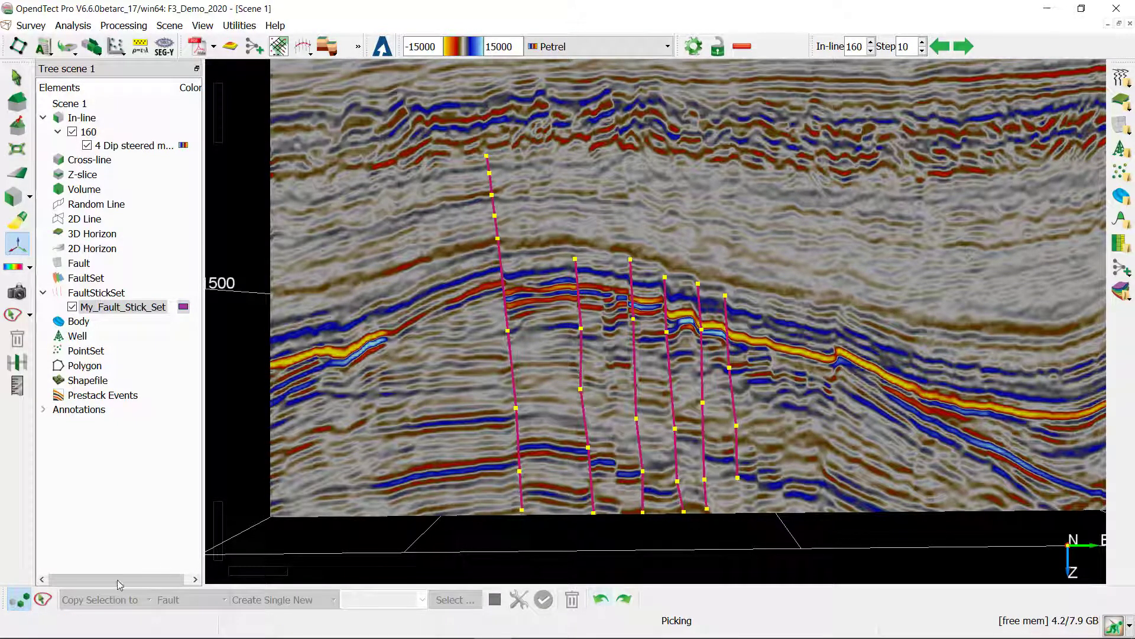
pyautogui.click(600, 599)
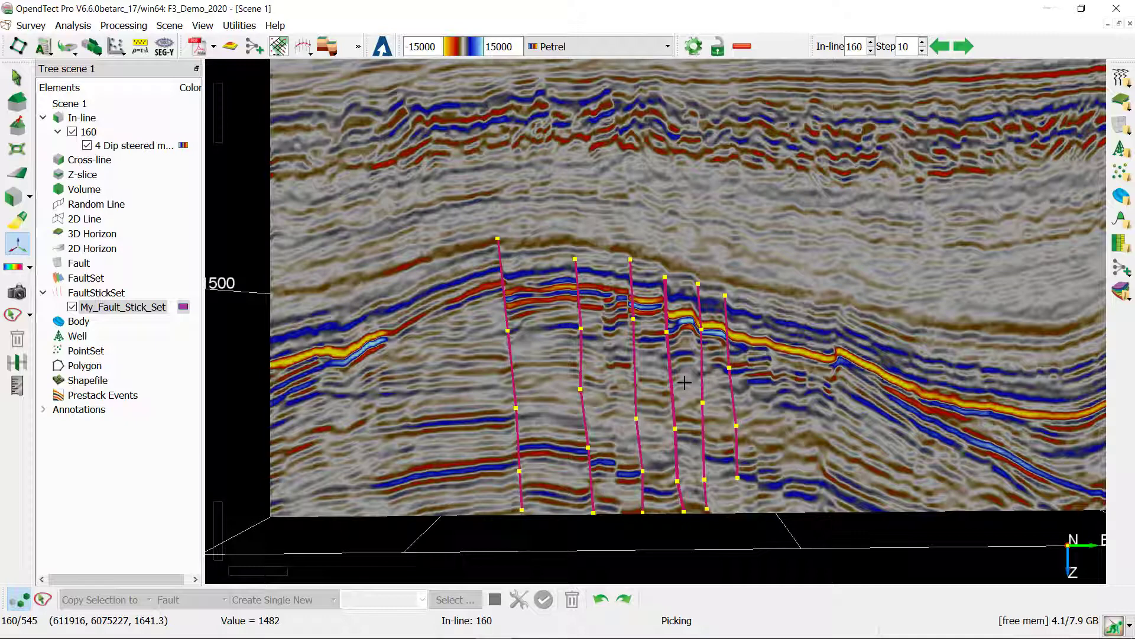
# Add an empty default Z-slice and tilt the scene to view it obliquely.
pyautogui.rightClick(83, 175)
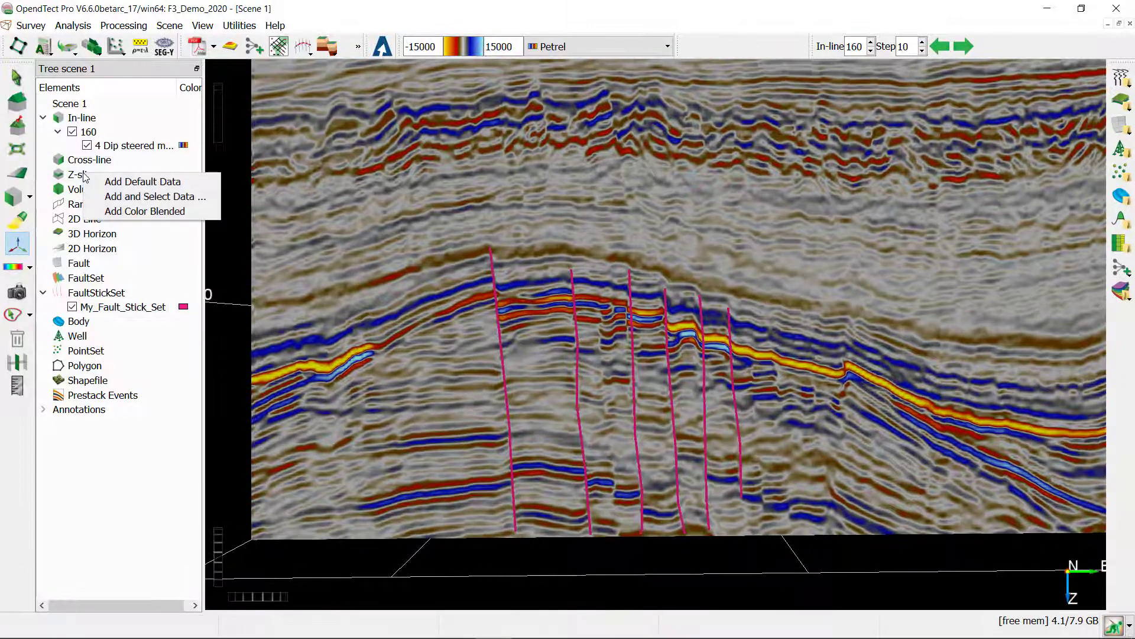
pyautogui.click(114, 195)
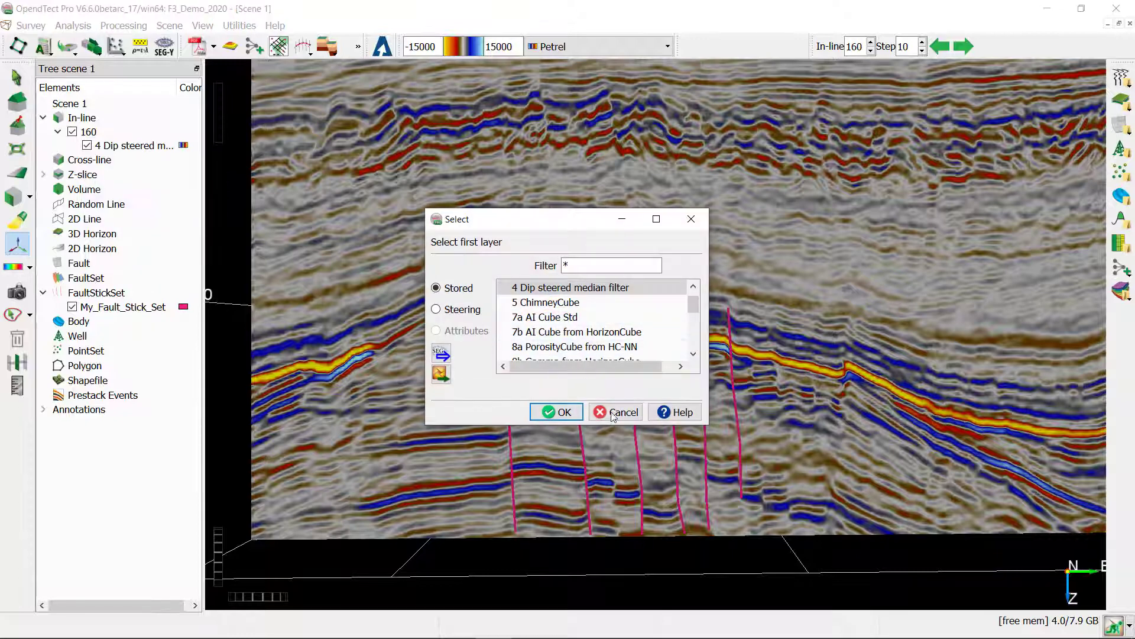
pyautogui.click(614, 414)
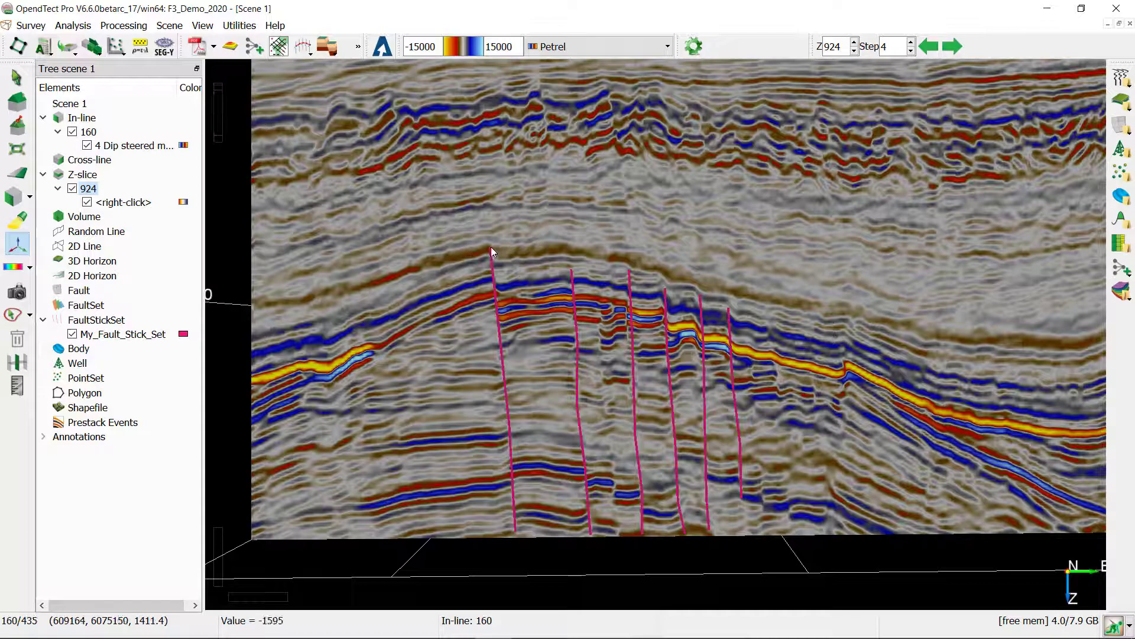
pyautogui.scroll(-3, 498, 228)
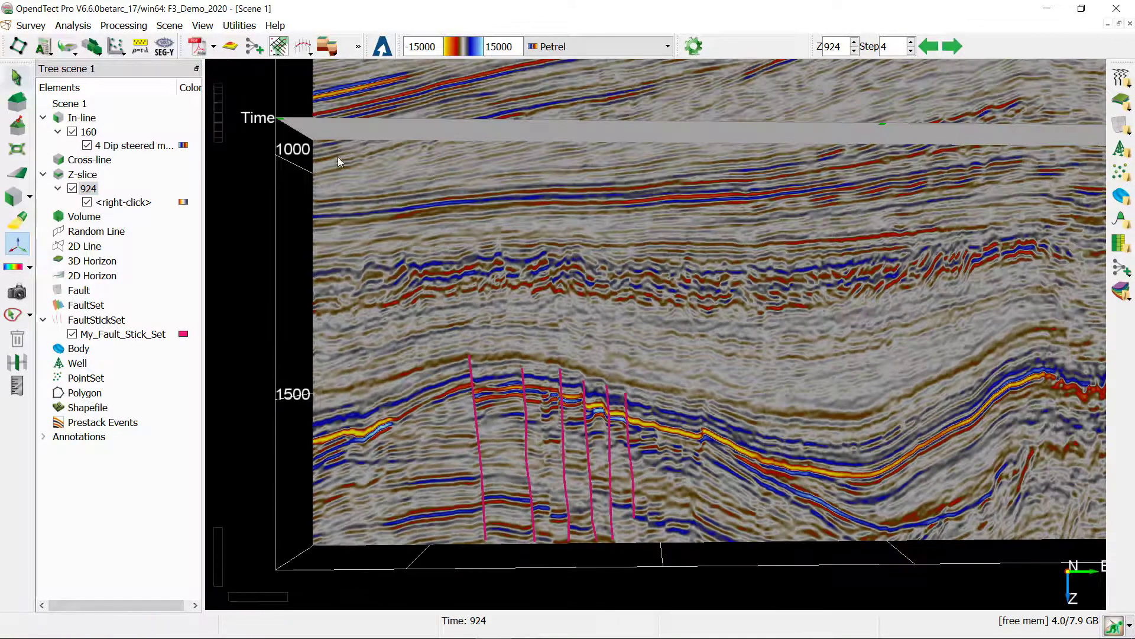
pyautogui.moveTo(338, 157); pyautogui.dragTo(712, 460)
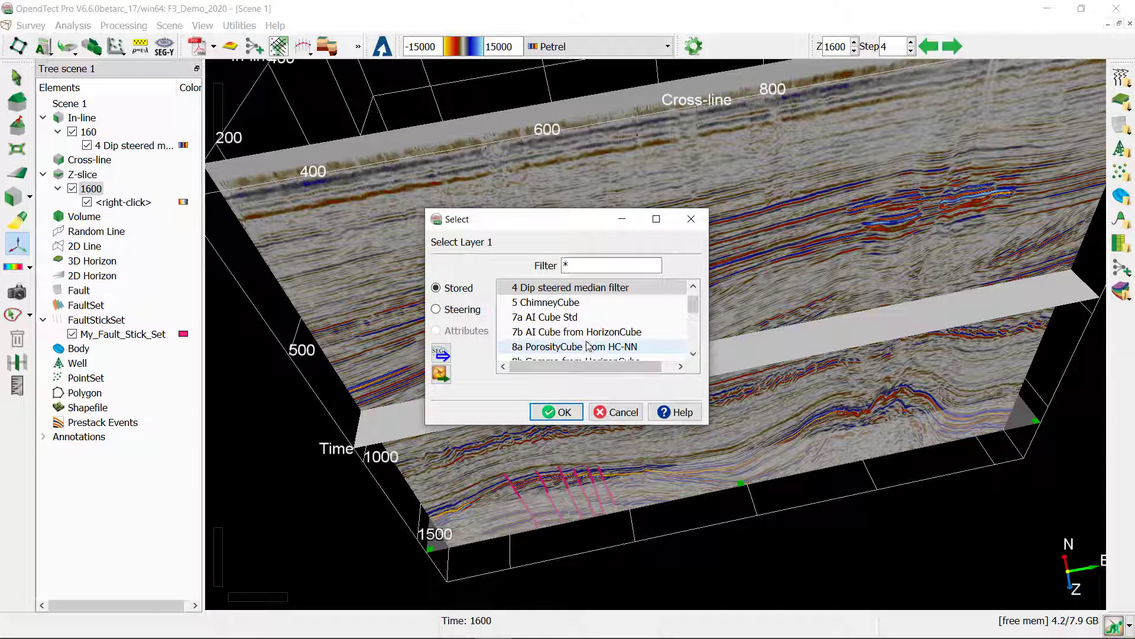
# Load 9-1 Similarity on FEF seismic onto the Z-slice at 1600 ms.
pyautogui.scroll(-1, 587, 346)
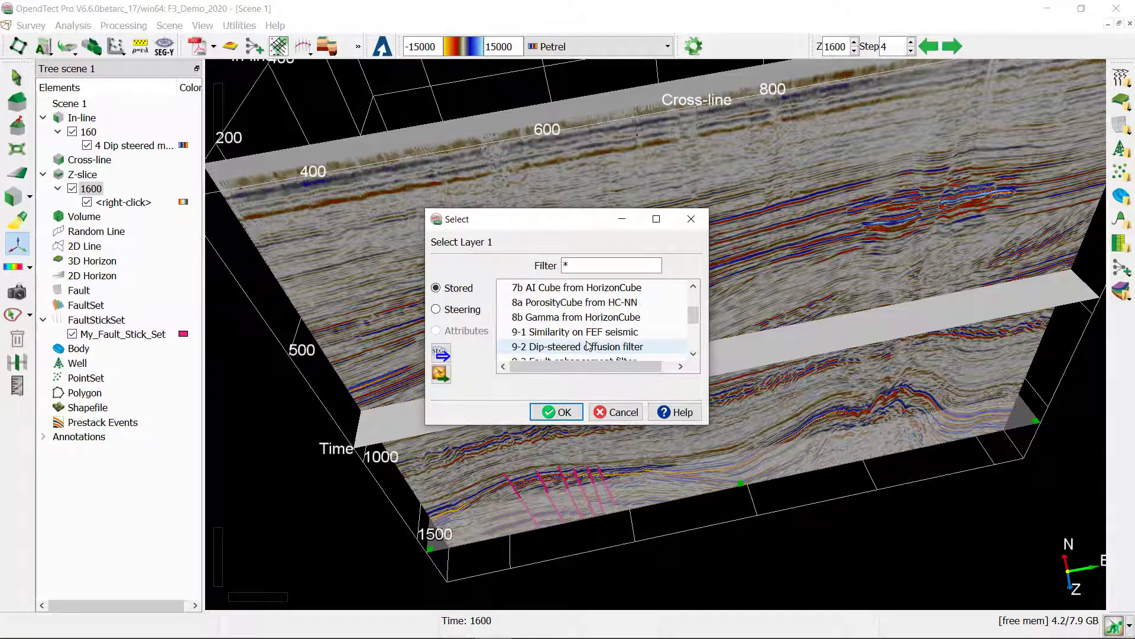
pyautogui.click(522, 335)
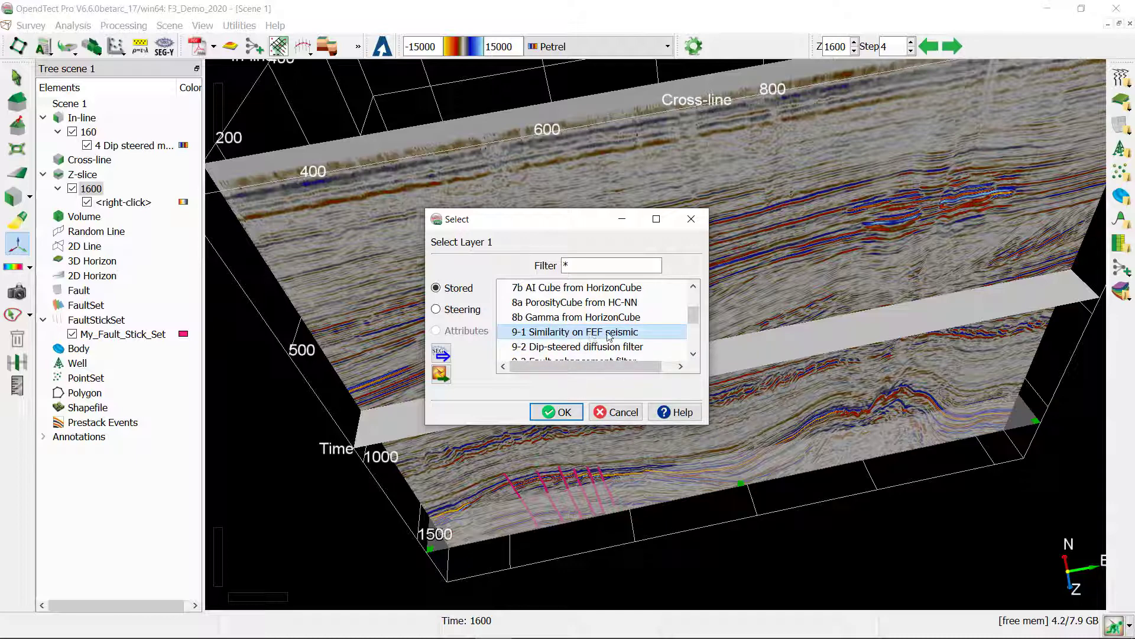
pyautogui.click(562, 412)
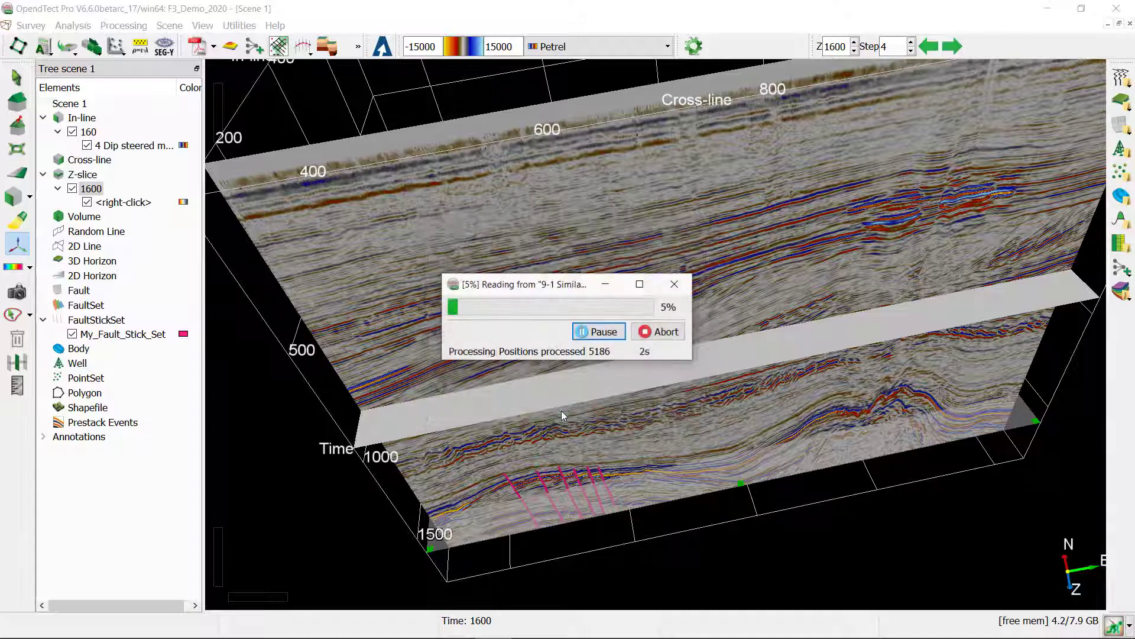
# Hide in-line 160, zoom onto the 1600 ms similarity Z-slice, and select My_Fault_Stick_Set for editing.
pyautogui.click(72, 131)
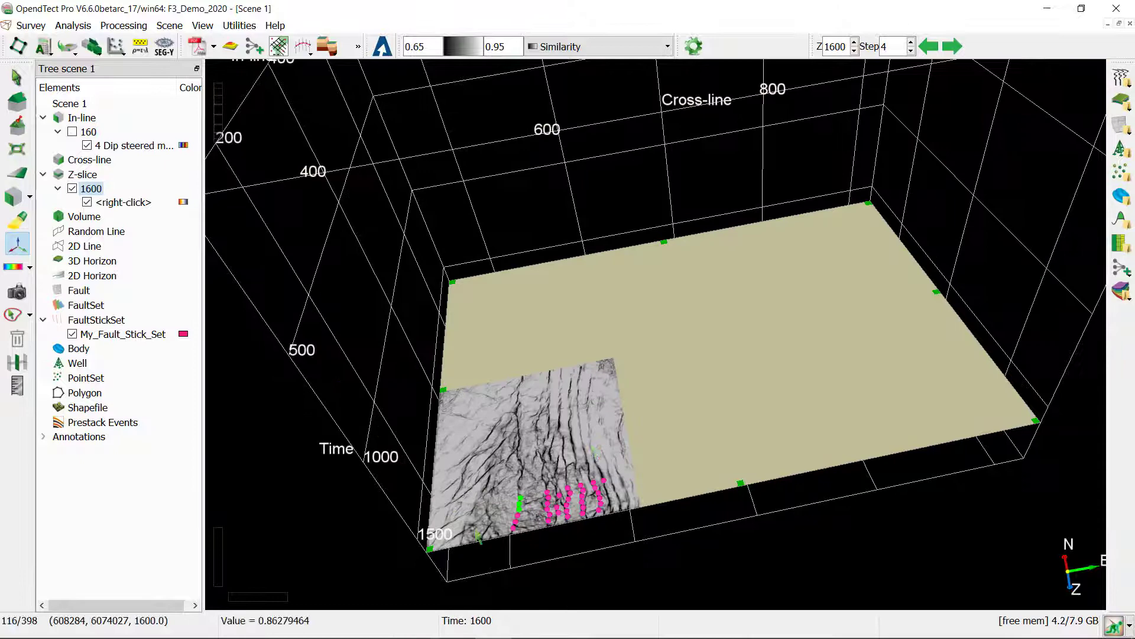
pyautogui.scroll(4, 478, 537)
pyautogui.scroll(4, 728, 482)
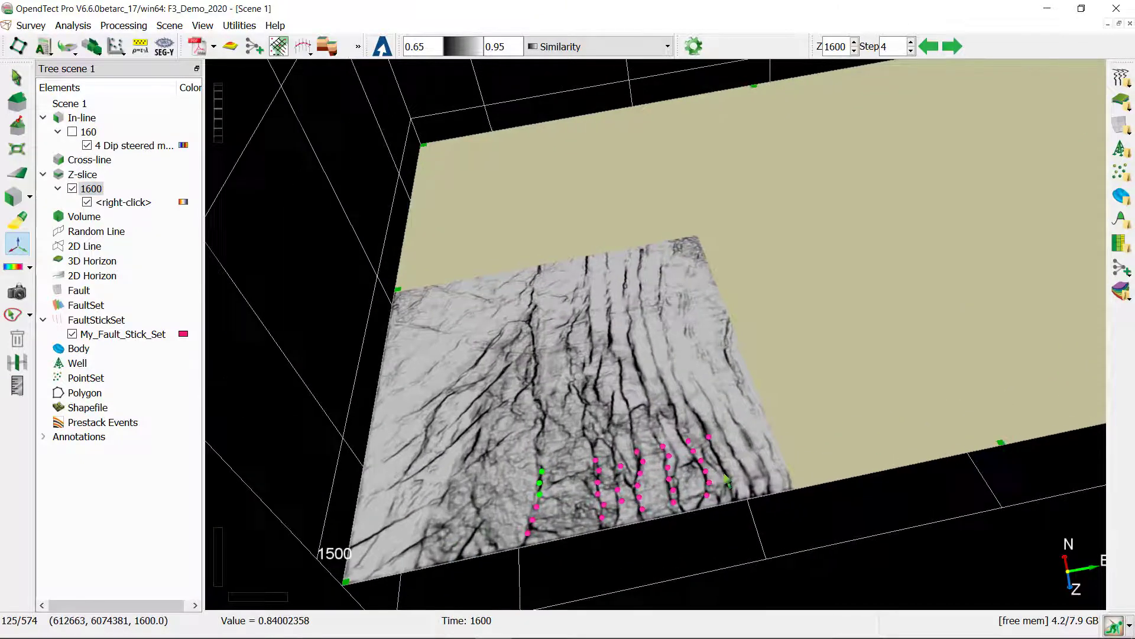
pyautogui.scroll(3, 727, 481)
pyautogui.scroll(4, 789, 572)
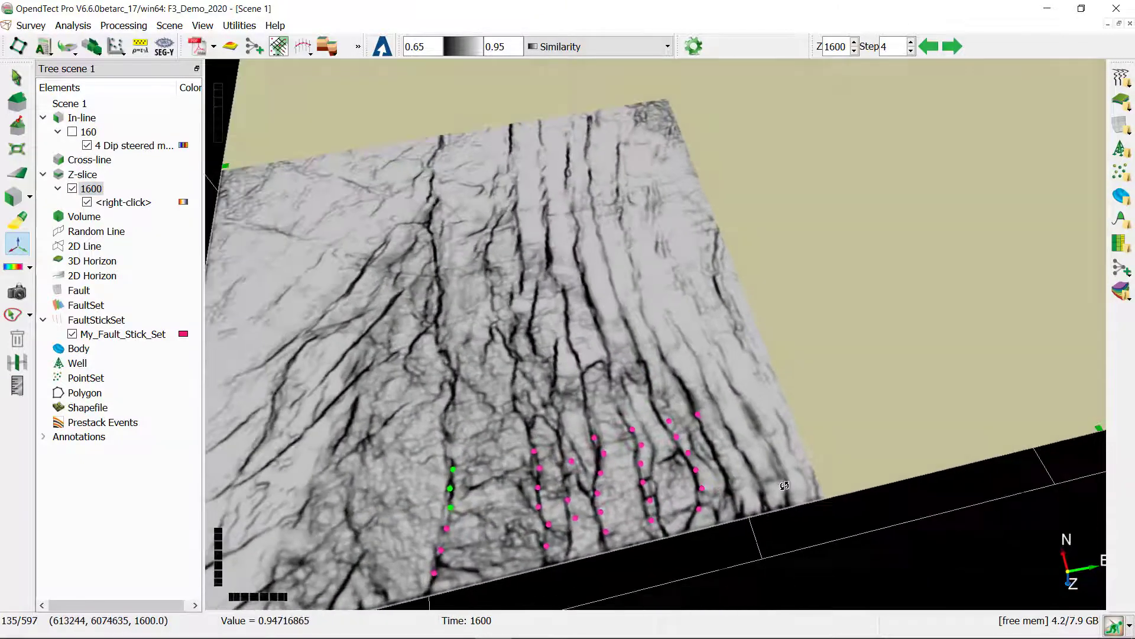
pyautogui.moveTo(601, 553); pyautogui.dragTo(633, 497, button='middle')
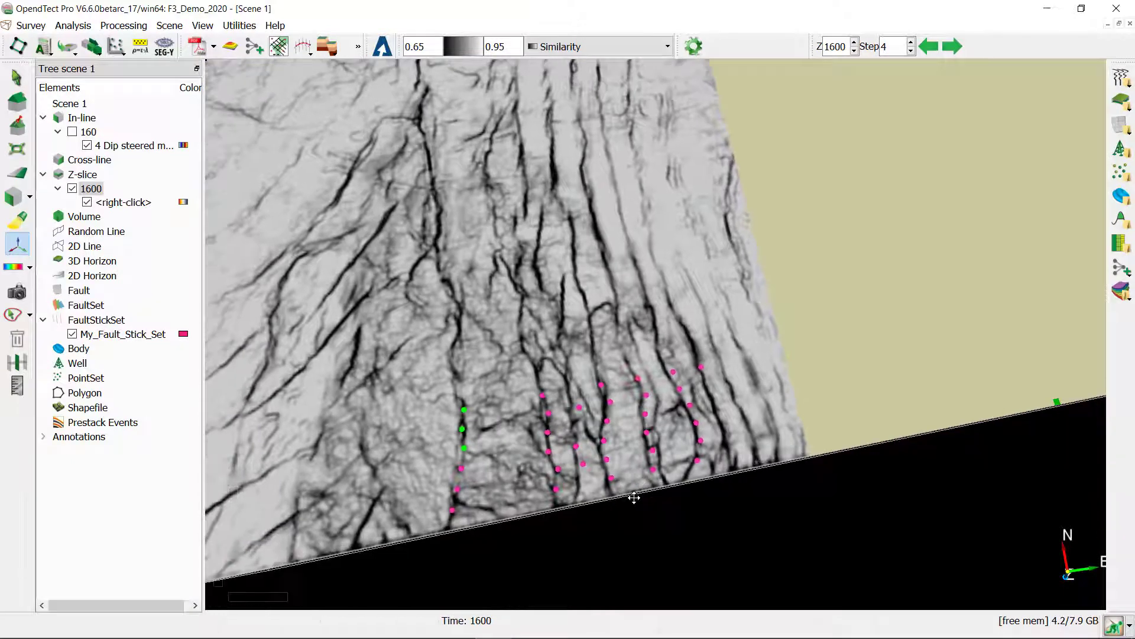
pyautogui.scroll(2, 616, 500)
pyautogui.scroll(2, 609, 503)
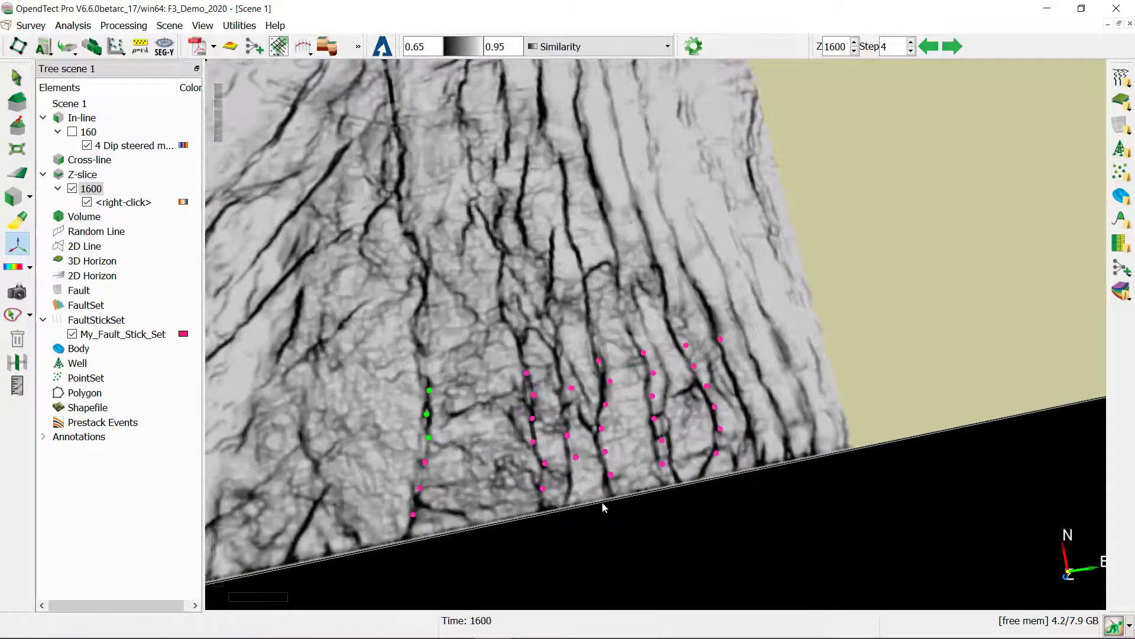
pyautogui.click(105, 335)
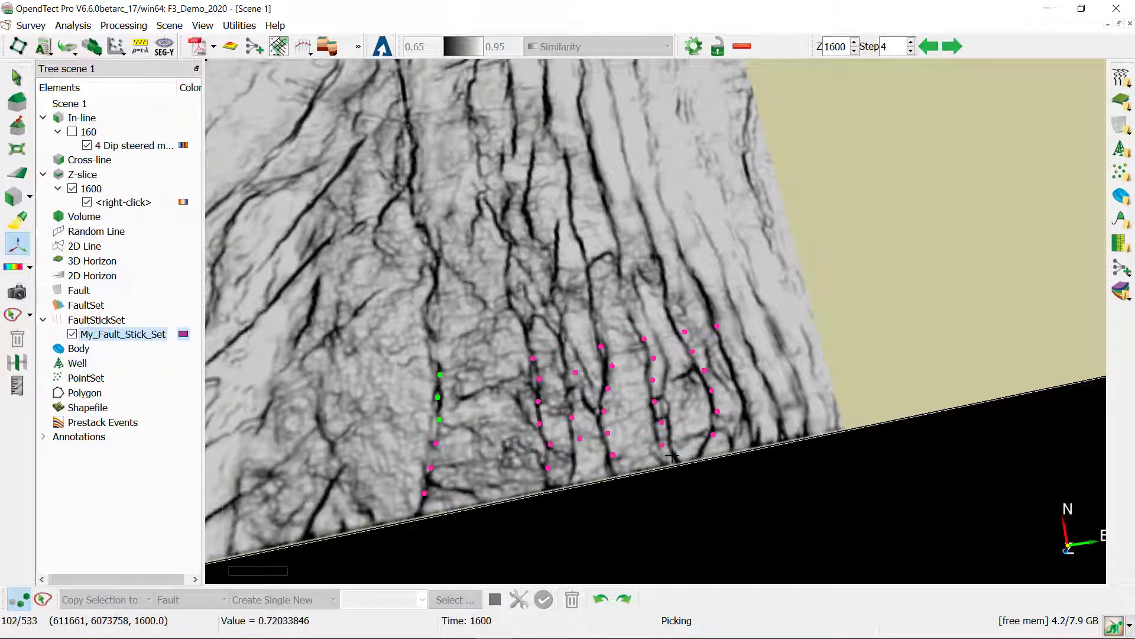
# Lasso the leftmost column of fault sticks and transfer them into a new fault, Fault1.
pyautogui.click(43, 599)
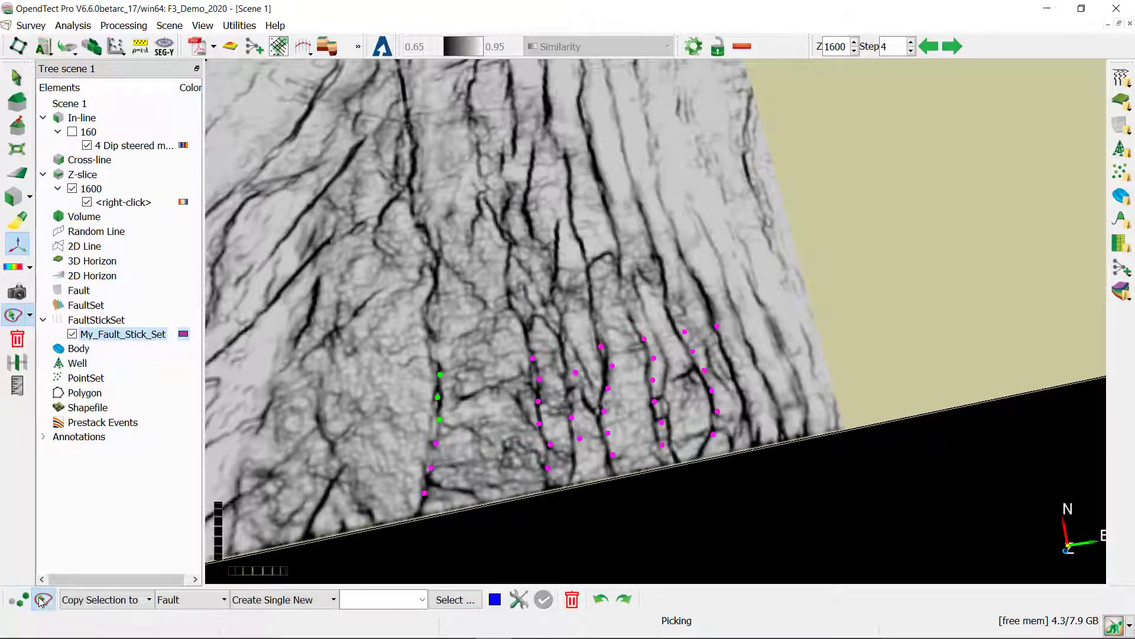
pyautogui.moveTo(432, 404)
pyautogui.mouseDown()
pyautogui.moveTo(458, 379)
pyautogui.moveTo(441, 356)
pyautogui.moveTo(422, 369)
pyautogui.moveTo(406, 435)
pyautogui.moveTo(399, 492)
pyautogui.moveTo(434, 507)
pyautogui.mouseUp()
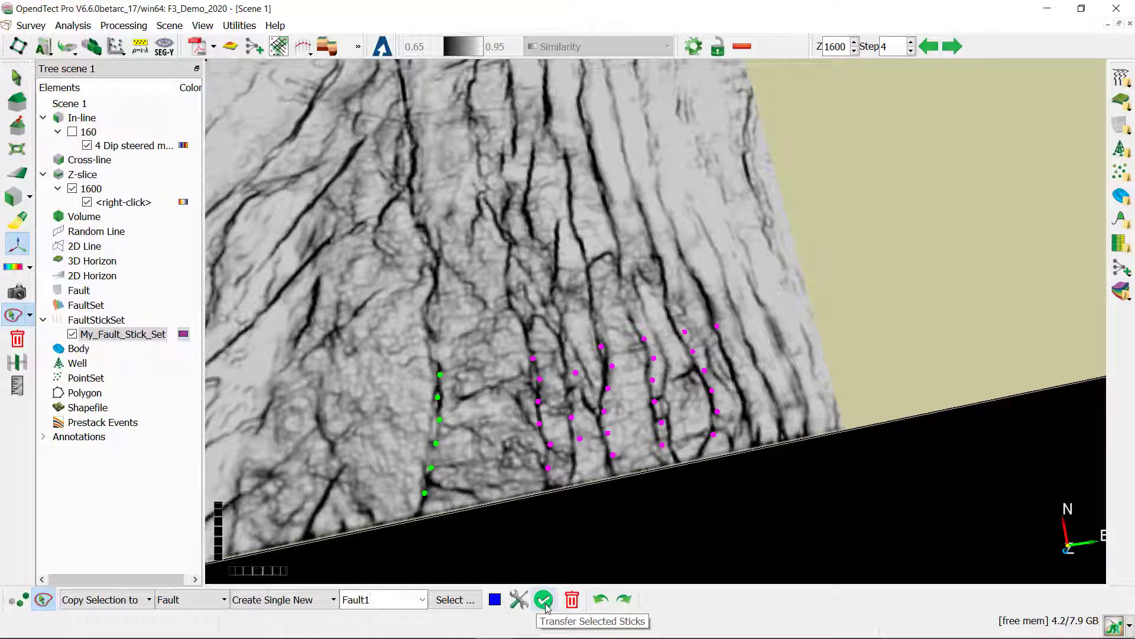
pyautogui.click(544, 600)
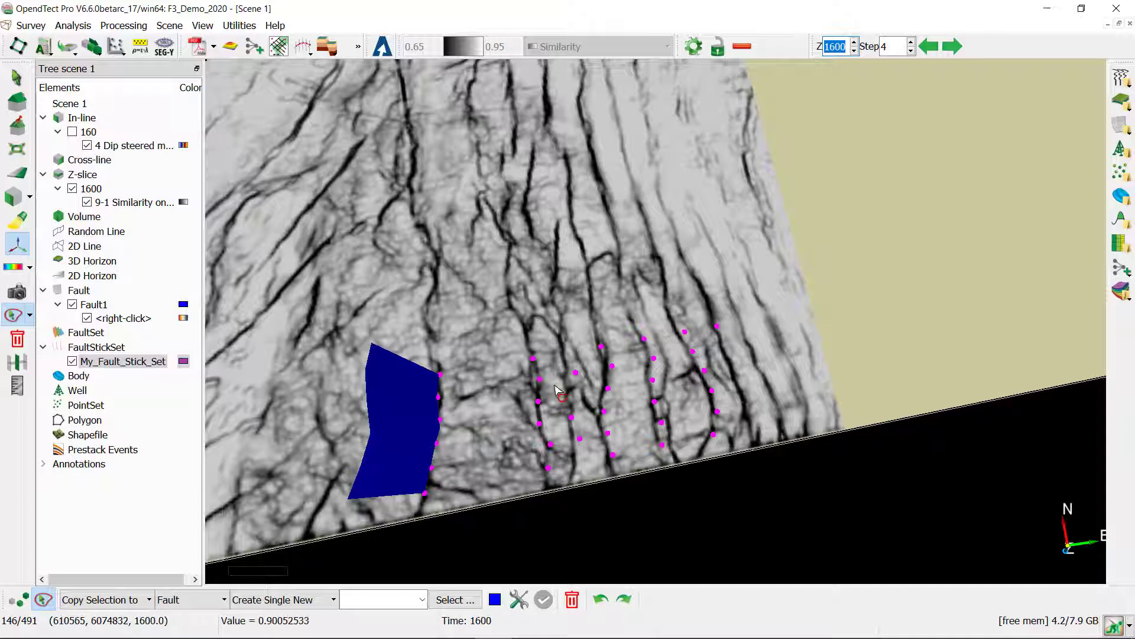
# Transfer the second and third stick columns into new faults named Fault2 and Fault3.
pyautogui.moveTo(551, 393)
pyautogui.mouseDown()
pyautogui.moveTo(531, 351)
pyautogui.moveTo(519, 359)
pyautogui.moveTo(511, 427)
pyautogui.moveTo(524, 474)
pyautogui.moveTo(548, 483)
pyautogui.moveTo(563, 461)
pyautogui.mouseUp()
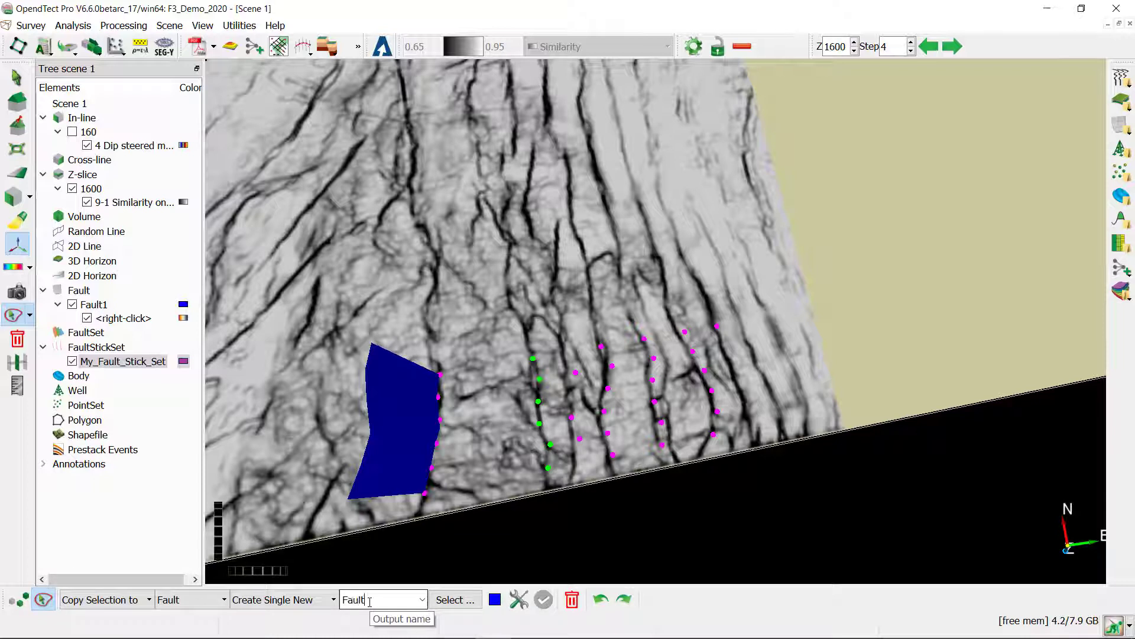
pyautogui.doubleClick(370, 601)
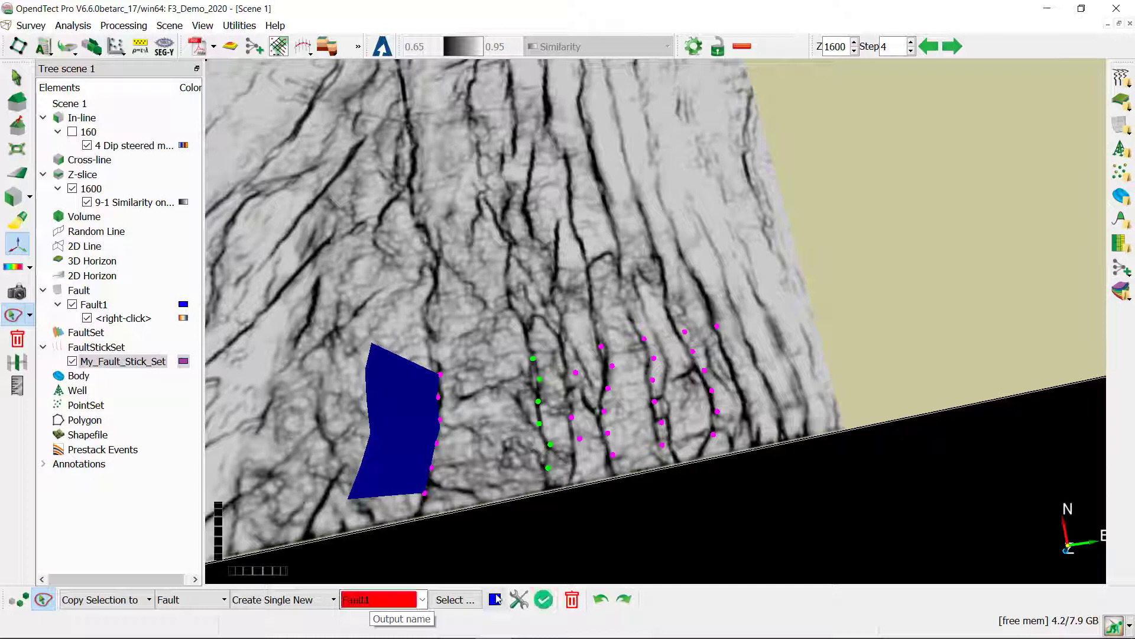
pyautogui.write('Fault2')
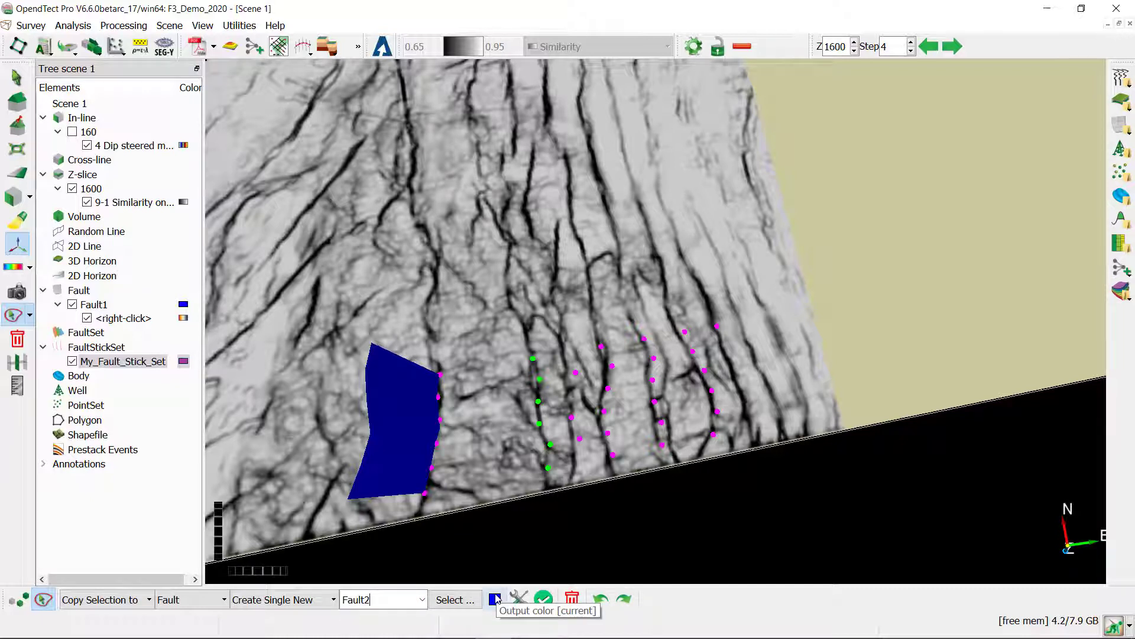
pyautogui.click(544, 599)
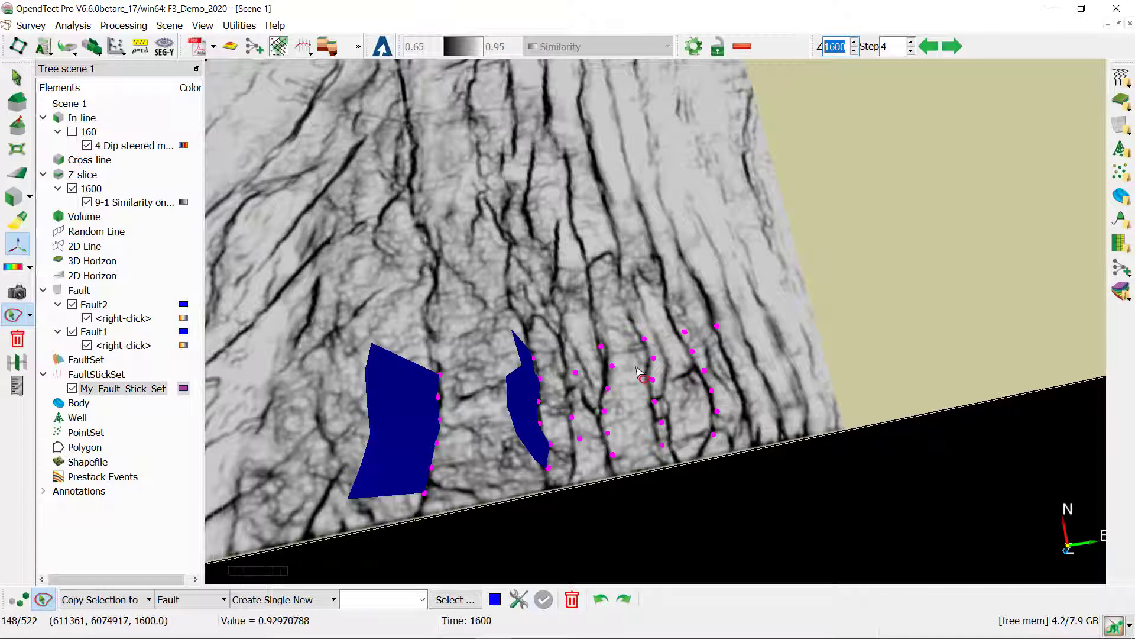
pyautogui.moveTo(599, 334)
pyautogui.mouseDown()
pyautogui.moveTo(587, 394)
pyautogui.moveTo(599, 462)
pyautogui.moveTo(627, 463)
pyautogui.moveTo(632, 417)
pyautogui.moveTo(601, 338)
pyautogui.mouseUp()
pyautogui.click(361, 599)
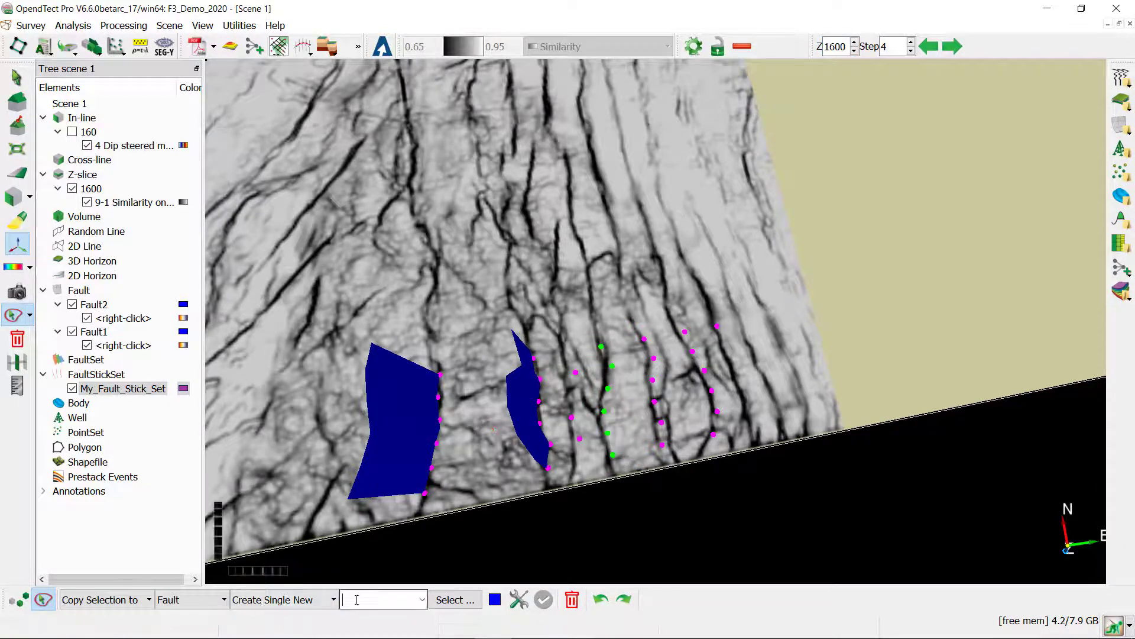
pyautogui.write('Fault3')
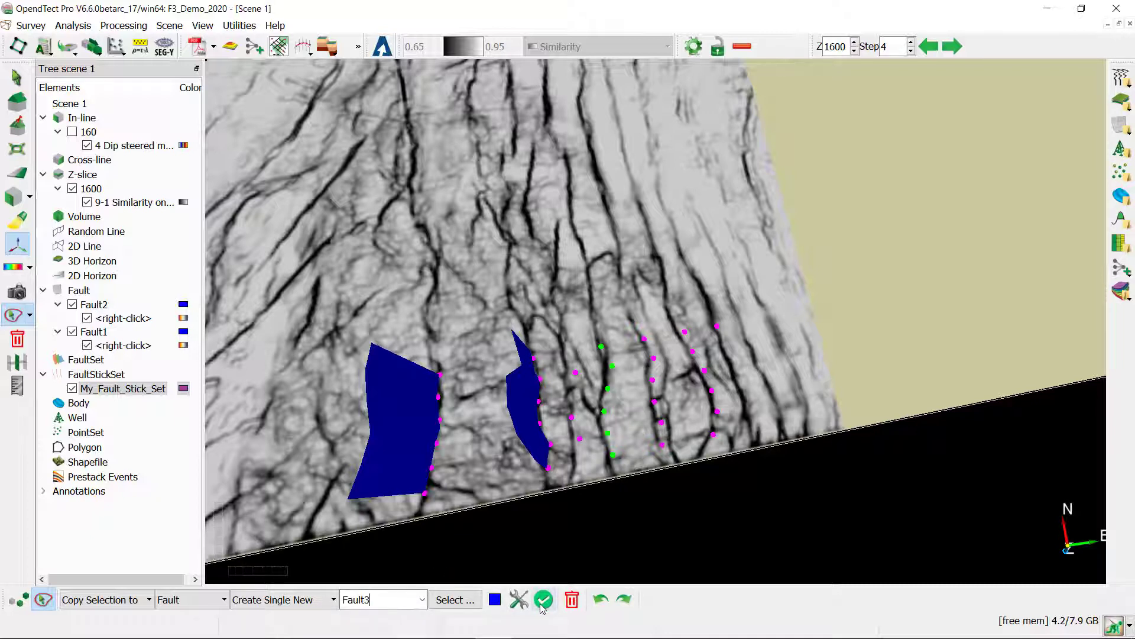
pyautogui.click(543, 599)
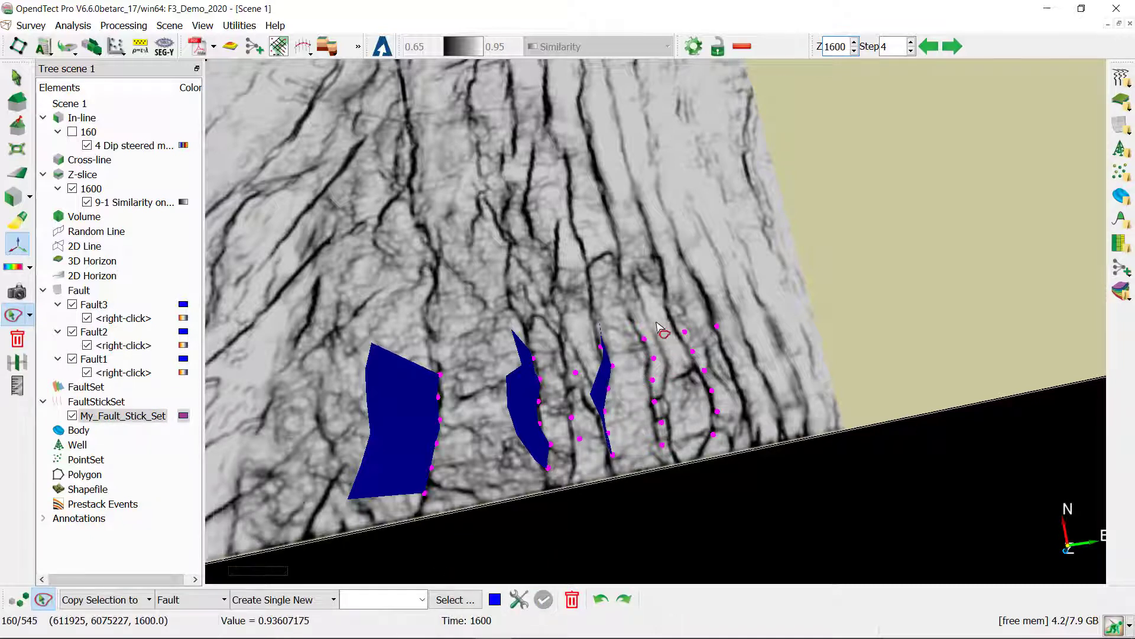
# Transfer the fourth and fifth stick columns into new faults named Fault4 and Fault5.
pyautogui.moveTo(685, 441)
pyautogui.mouseDown()
pyautogui.moveTo(649, 327)
pyautogui.moveTo(632, 343)
pyautogui.moveTo(635, 438)
pyautogui.moveTo(670, 461)
pyautogui.moveTo(685, 444)
pyautogui.mouseUp()
pyautogui.click(388, 599)
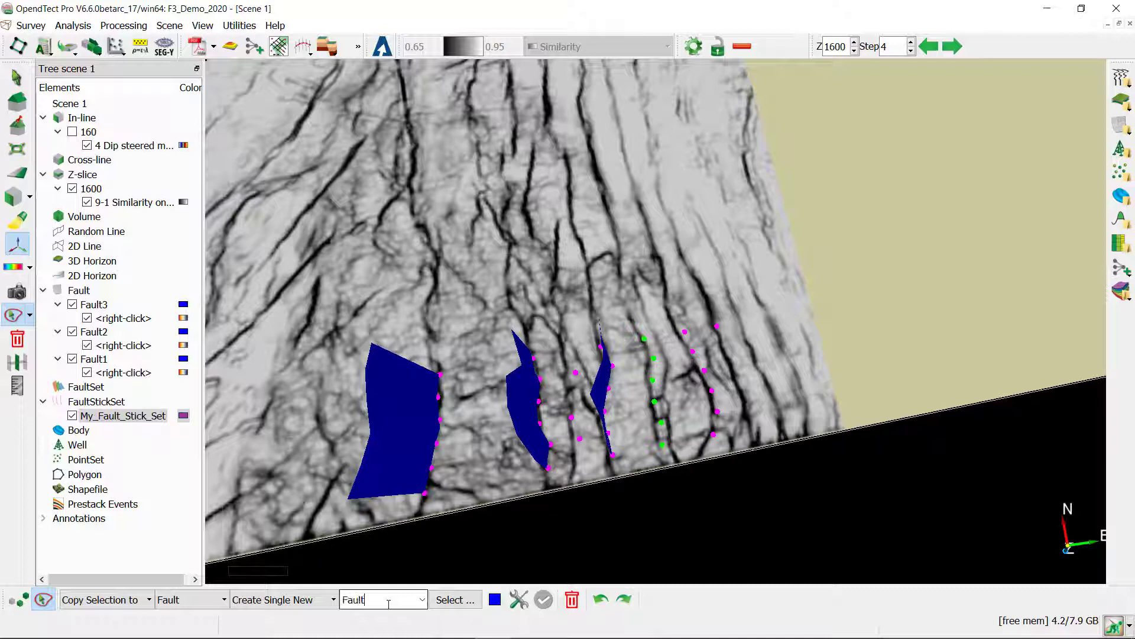
pyautogui.click(543, 600)
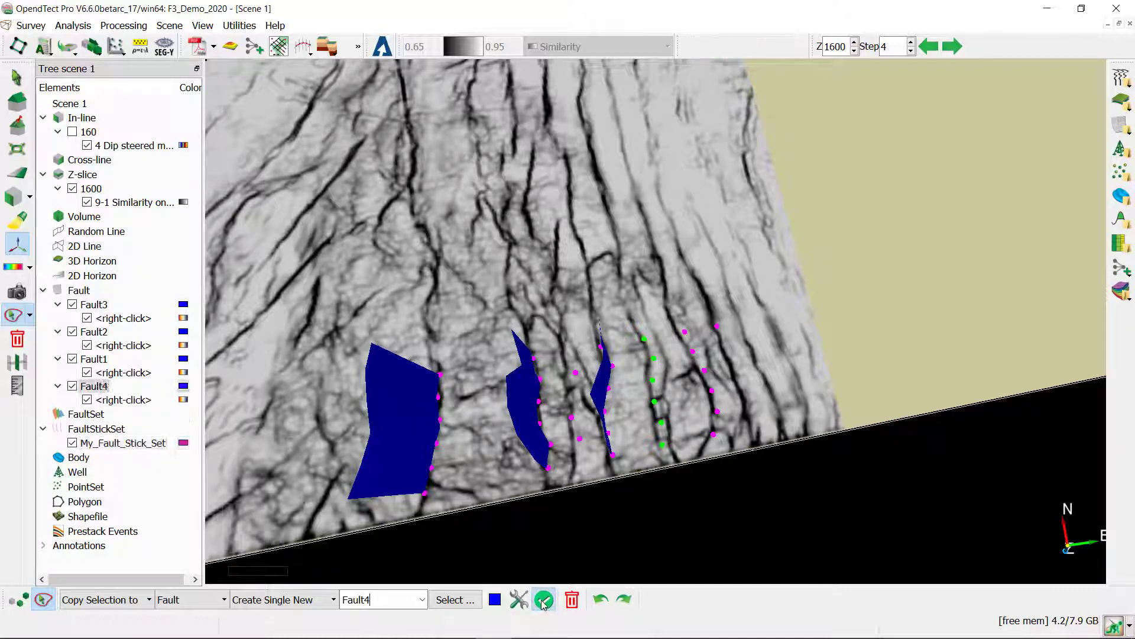
pyautogui.moveTo(735, 349); pyautogui.dragTo(696, 299)
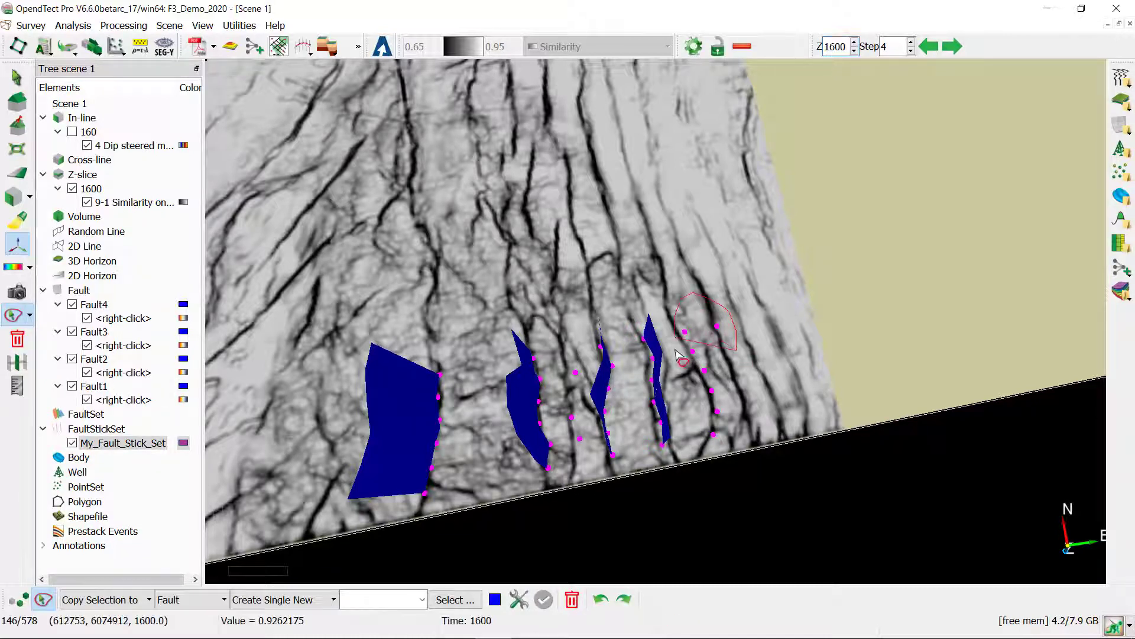
pyautogui.moveTo(714, 449); pyautogui.dragTo(717, 452)
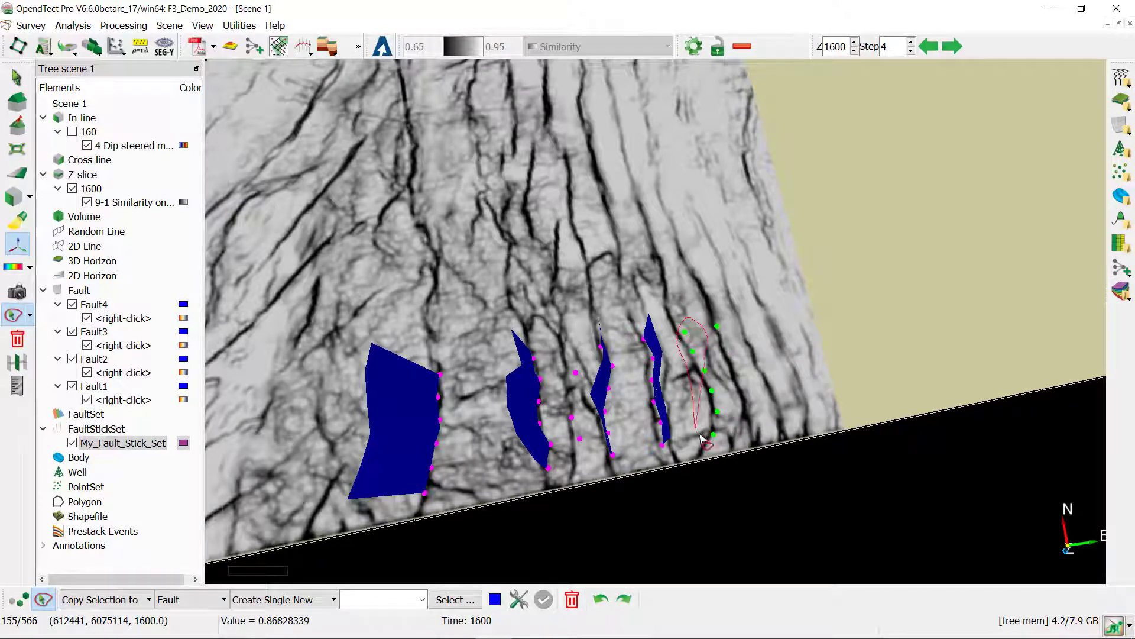
pyautogui.moveTo(733, 436); pyautogui.dragTo(736, 438)
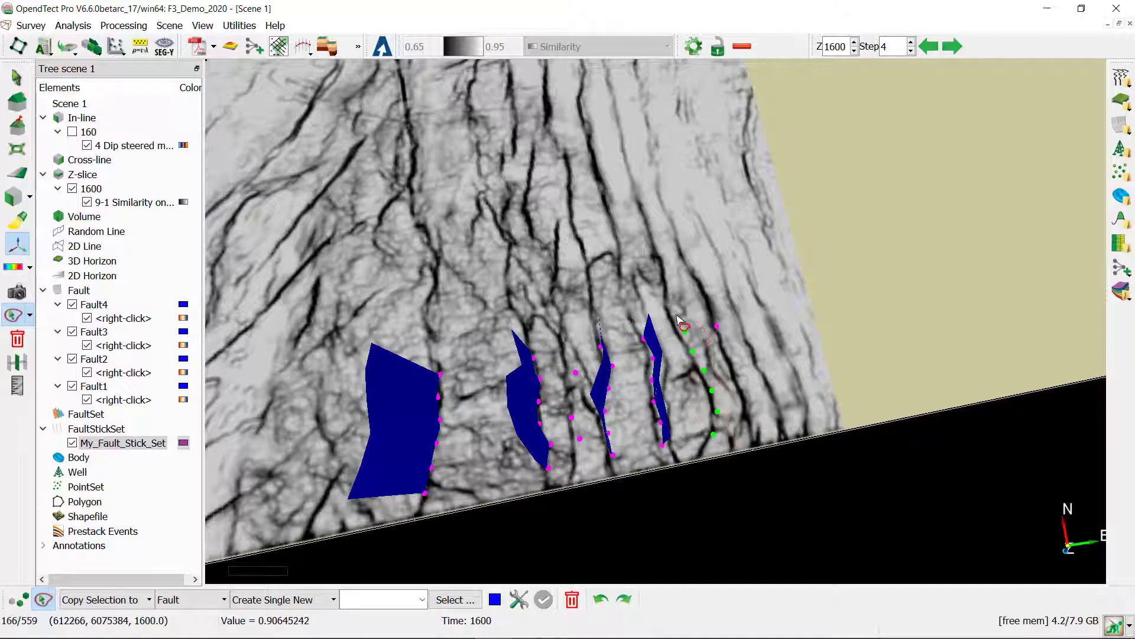
pyautogui.click(372, 598)
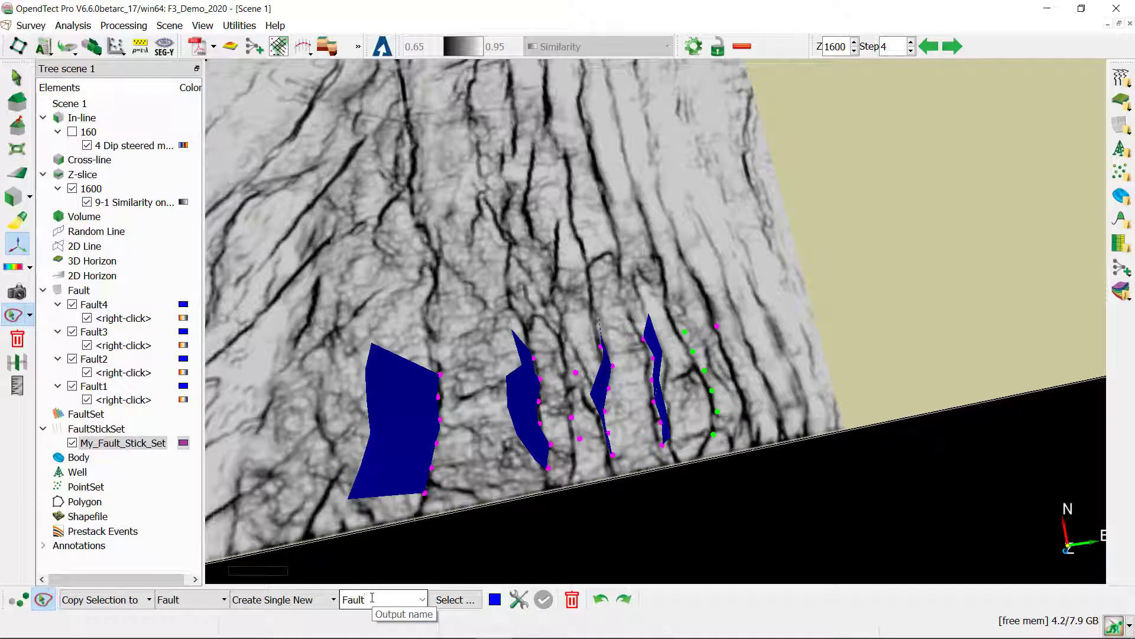
pyautogui.write('Fault5')
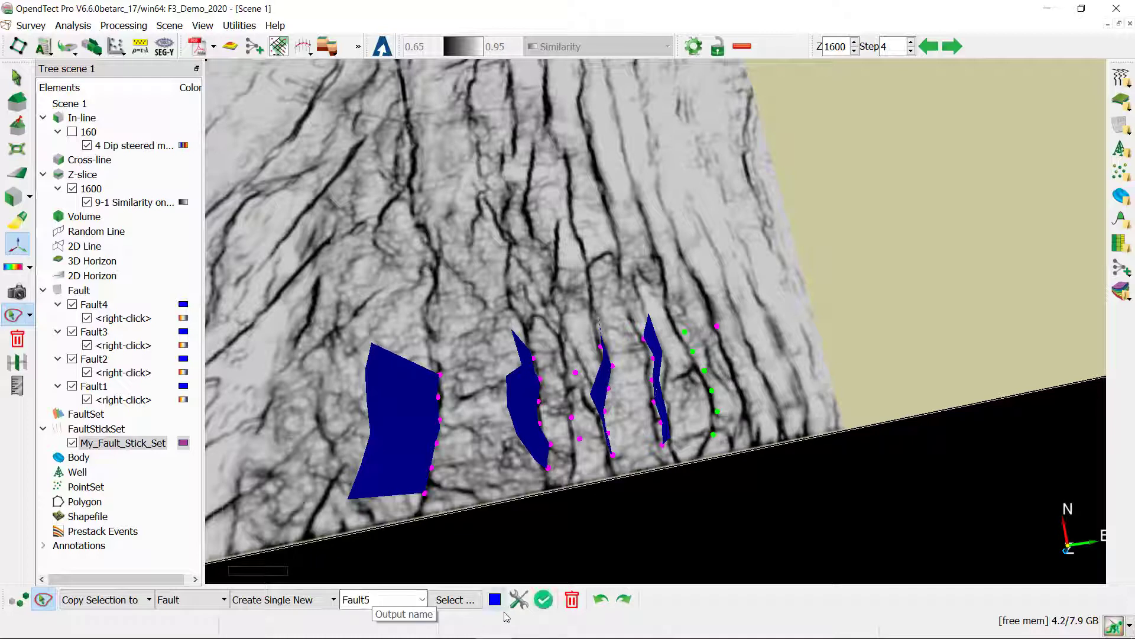
pyautogui.click(544, 600)
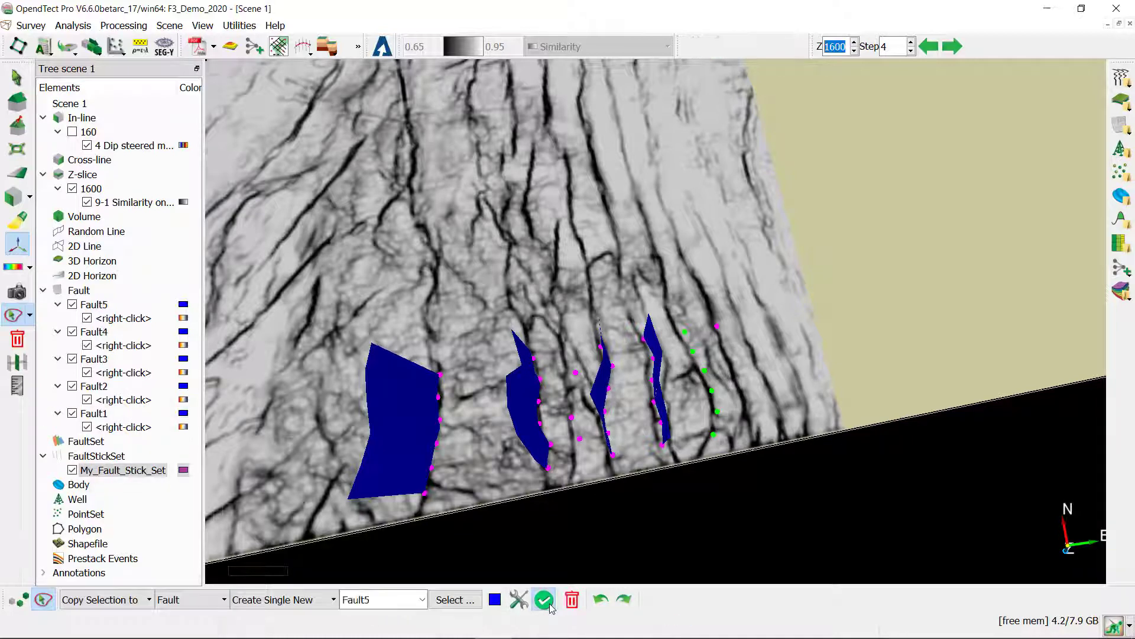
# Set Fault5's base colour to BlueViolet in its display properties.
pyautogui.rightClick(97, 305)
pyautogui.moveTo(136, 330)
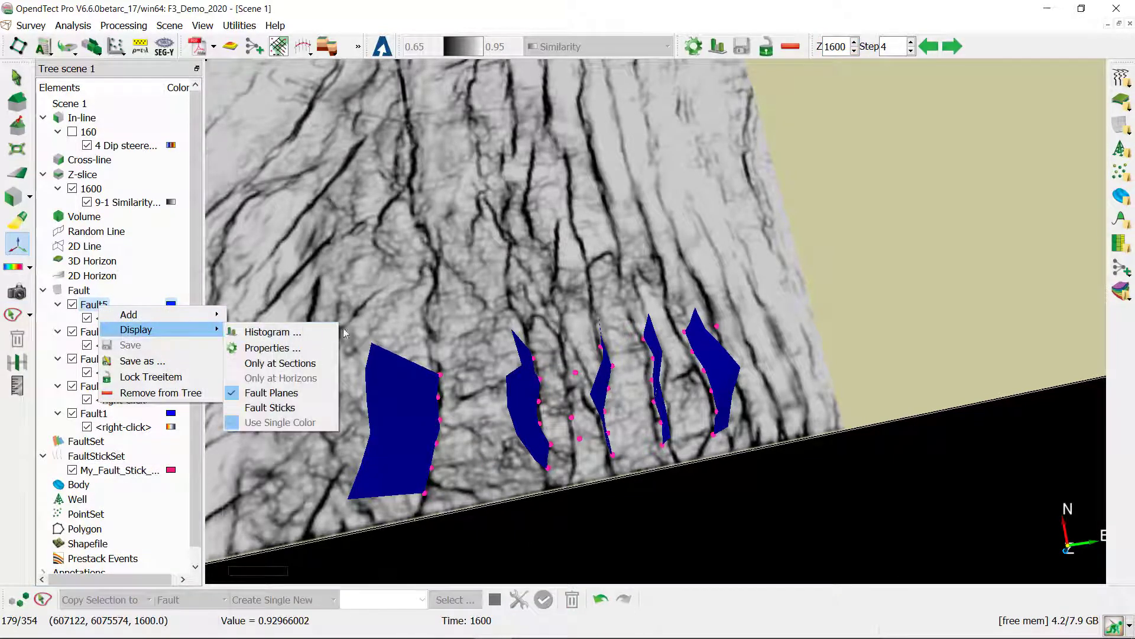
pyautogui.click(313, 350)
pyautogui.scroll(-2, 608, 286)
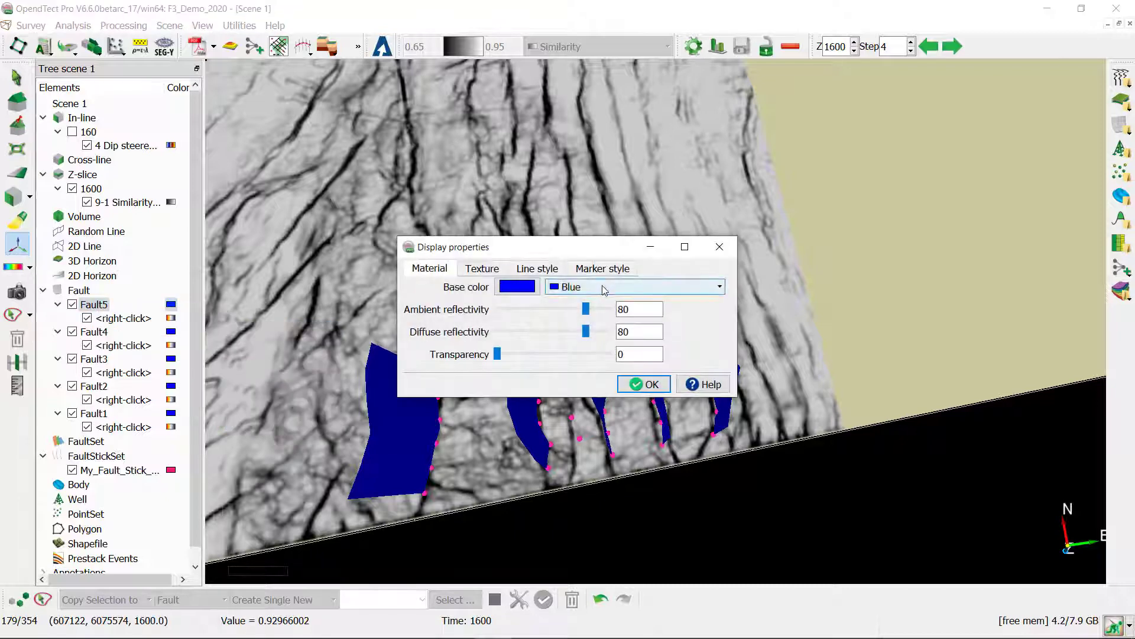
pyautogui.click(643, 384)
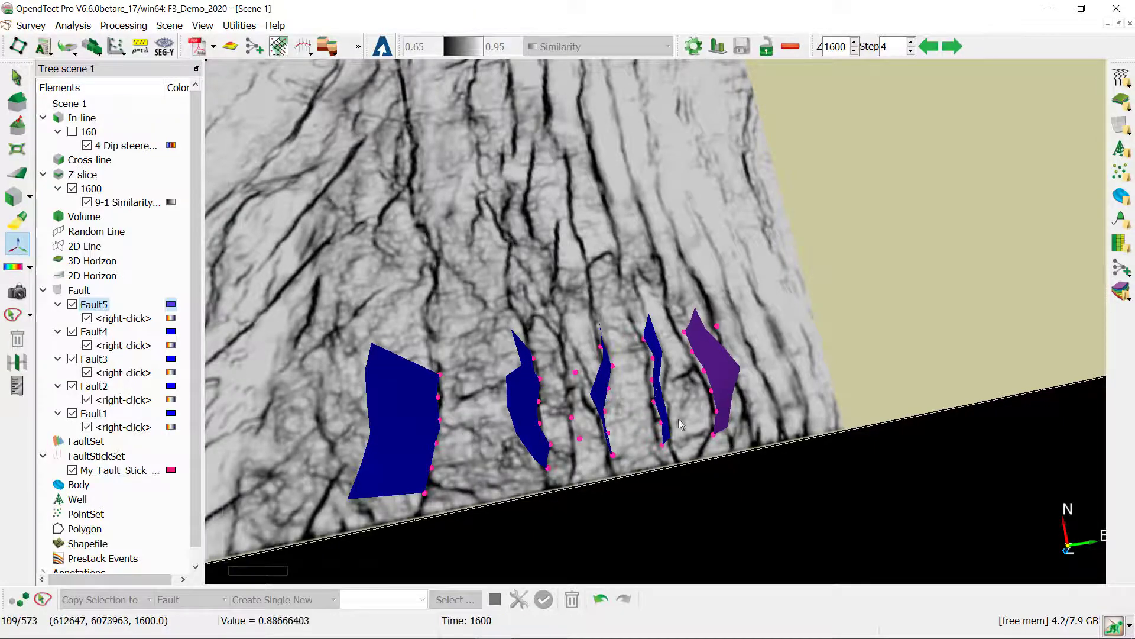
# Set Fault4's base colour to Brown.
pyautogui.rightClick(95, 331)
pyautogui.moveTo(154, 355)
pyautogui.click(311, 374)
pyautogui.scroll(-2, 633, 286)
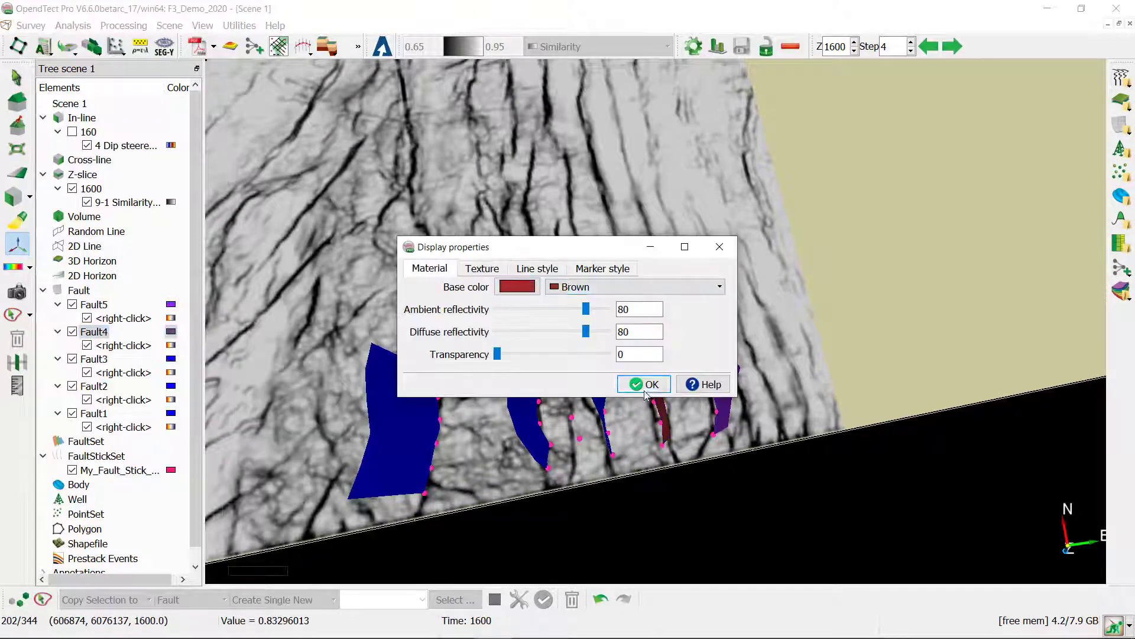
pyautogui.click(644, 383)
# Set Fault3's base colour to CadetBlue.
pyautogui.rightClick(109, 373)
pyautogui.click(94, 358)
pyautogui.rightClick(89, 359)
pyautogui.moveTo(106, 383)
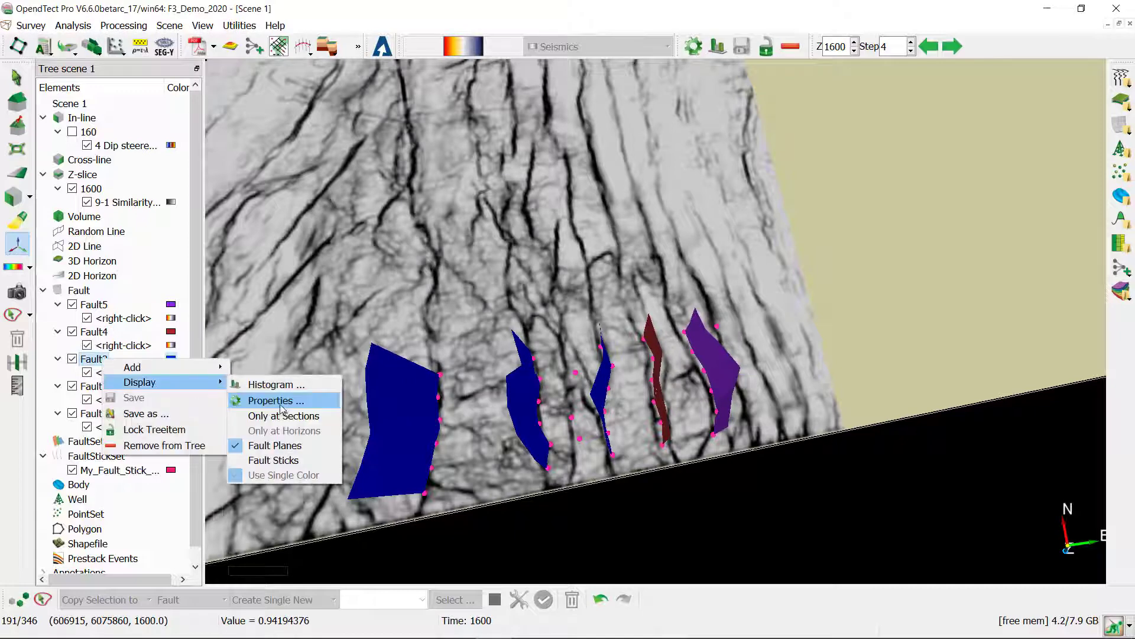
pyautogui.click(266, 399)
pyautogui.scroll(-4, 633, 286)
pyautogui.click(644, 384)
# Set Fault2's base colour to green.
pyautogui.click(94, 386)
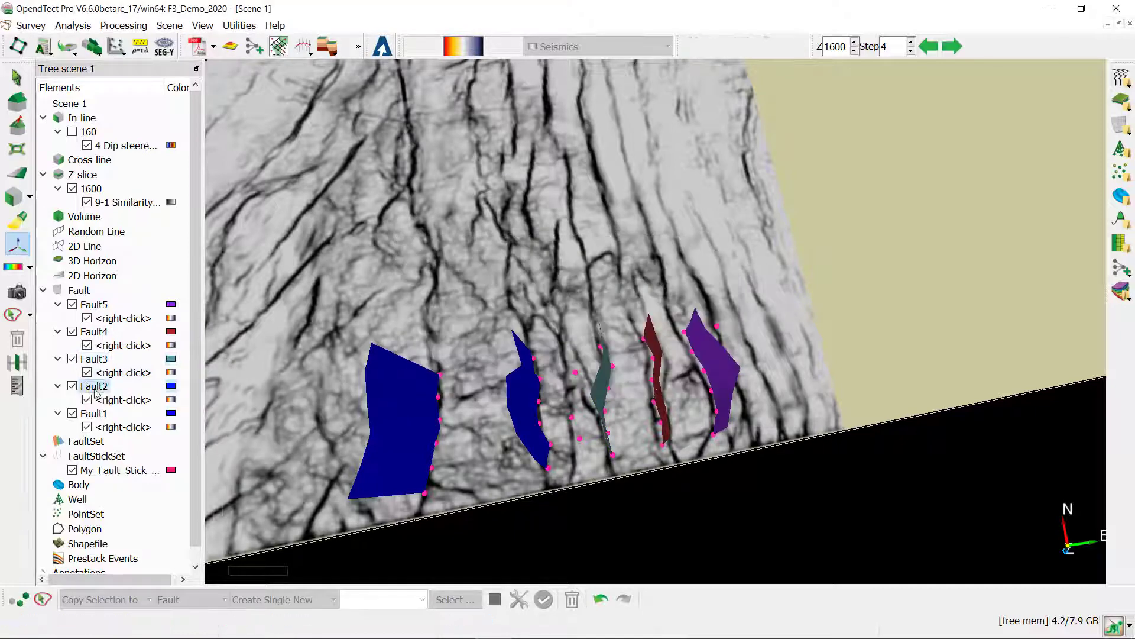
pyautogui.rightClick(94, 386)
pyautogui.moveTo(132, 410)
pyautogui.click(261, 429)
pyautogui.scroll(-6, 592, 288)
pyautogui.scroll(1, 592, 288)
pyautogui.click(644, 384)
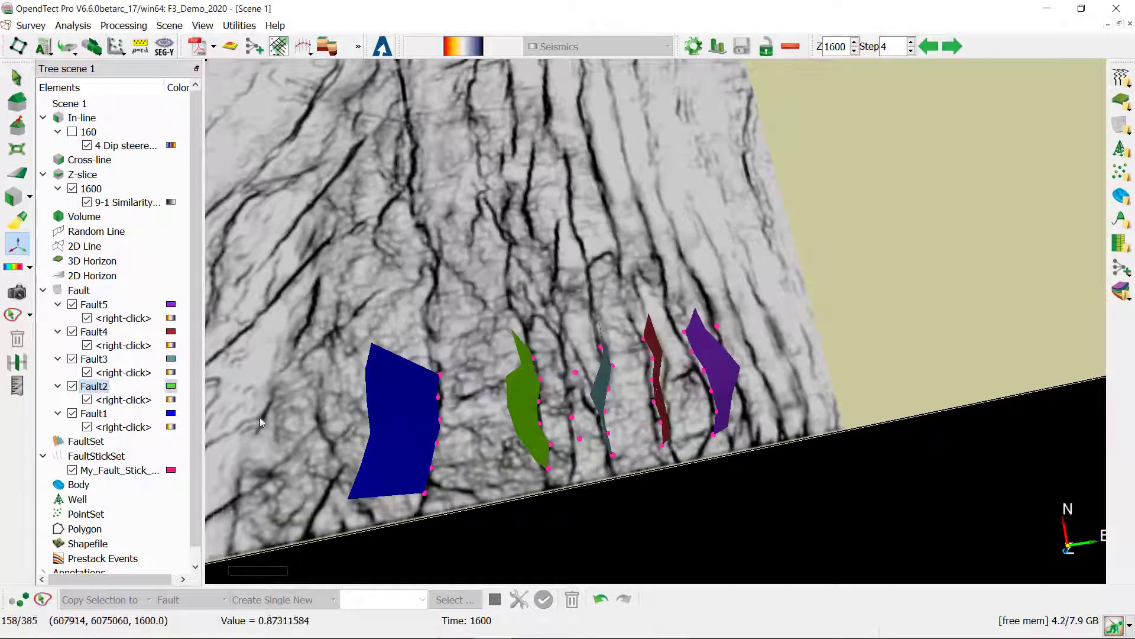
pyautogui.click(94, 413)
# Set Fault1's base colour to Burlywood.
pyautogui.rightClick(93, 413)
pyautogui.moveTo(133, 433)
pyautogui.click(269, 452)
pyautogui.scroll(-3, 633, 286)
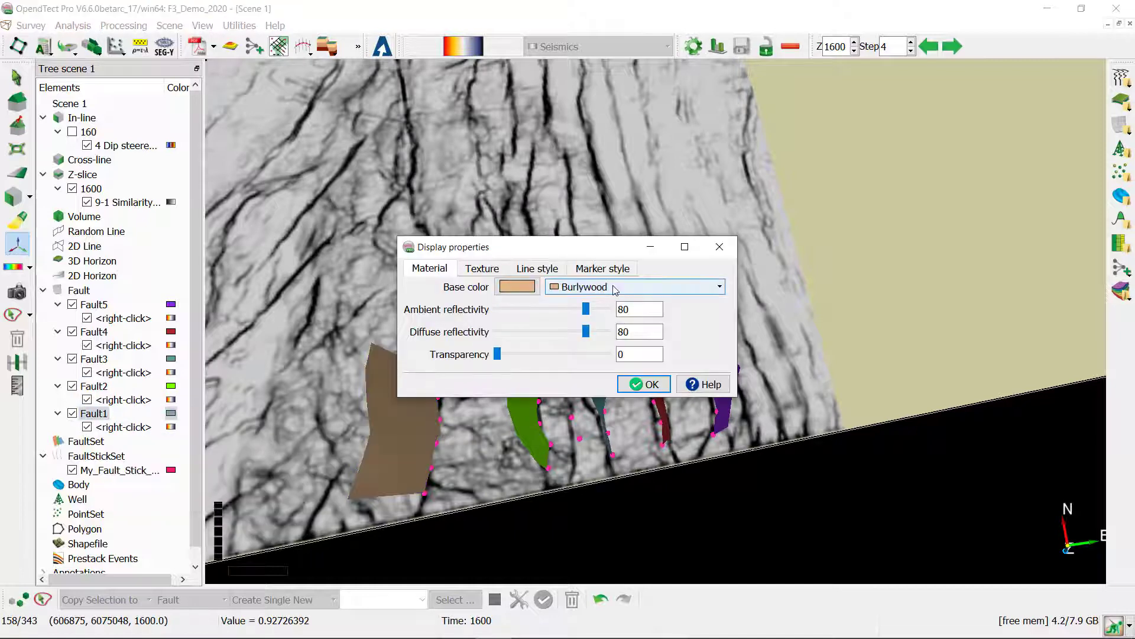
pyautogui.click(644, 384)
pyautogui.scroll(2, 651, 520)
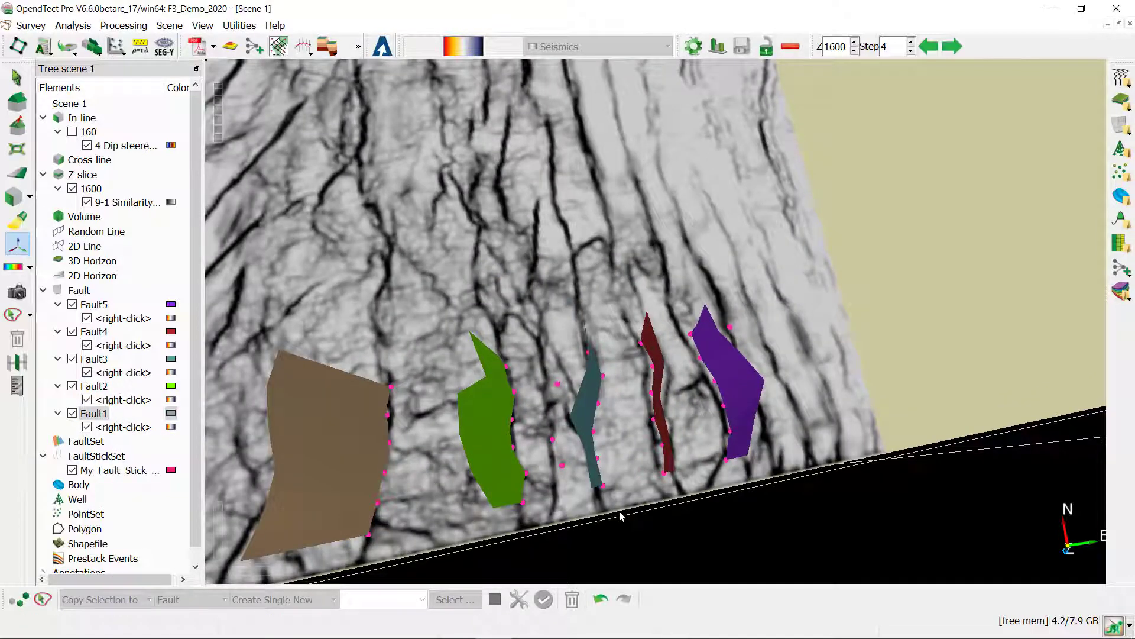
# Rotate the 3D scene to view the five coloured fault planes beneath the 1600 ms Z-slice.
pyautogui.moveTo(549, 476); pyautogui.dragTo(428, 228)
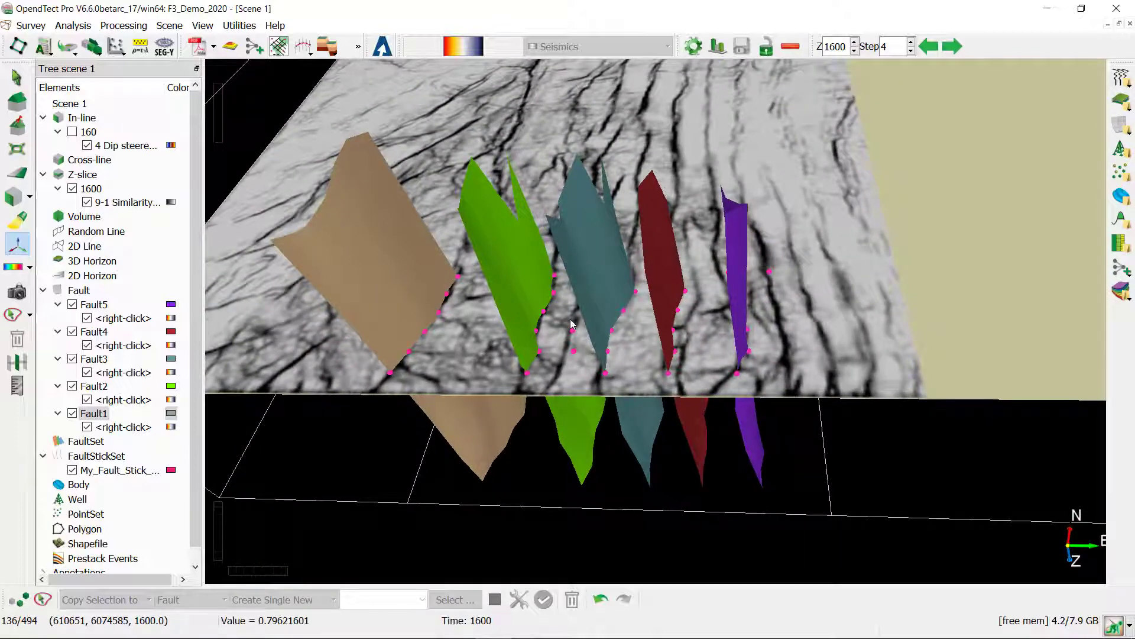